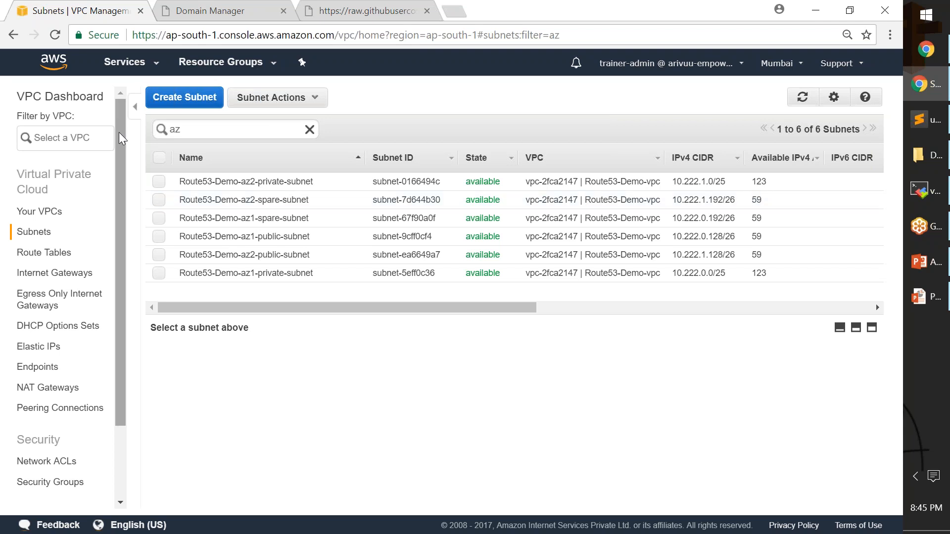
# - Start launching an EC2 instance from the Amazon Linux AMI 2017.09.1 (HVM) image, keeping the preselected instance type
pyautogui.click(143, 72)
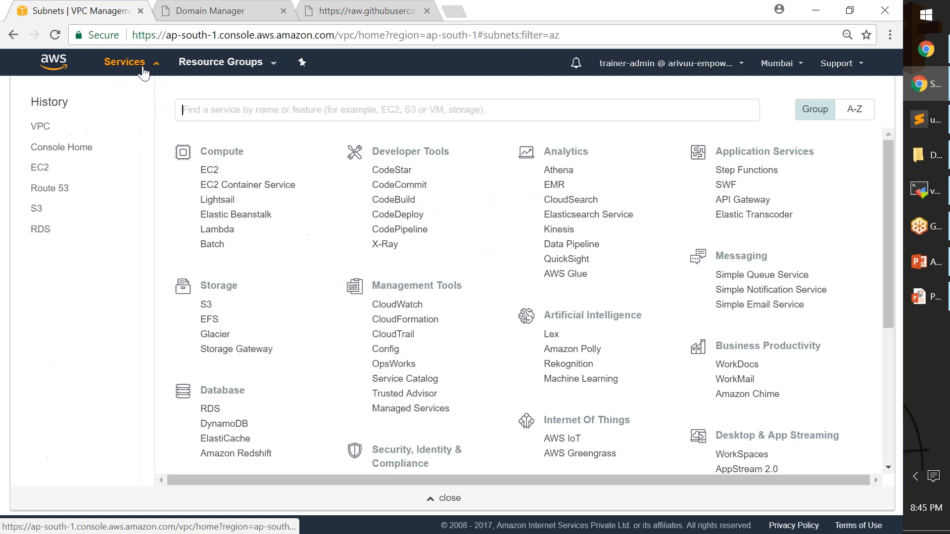
pyautogui.click(39, 168)
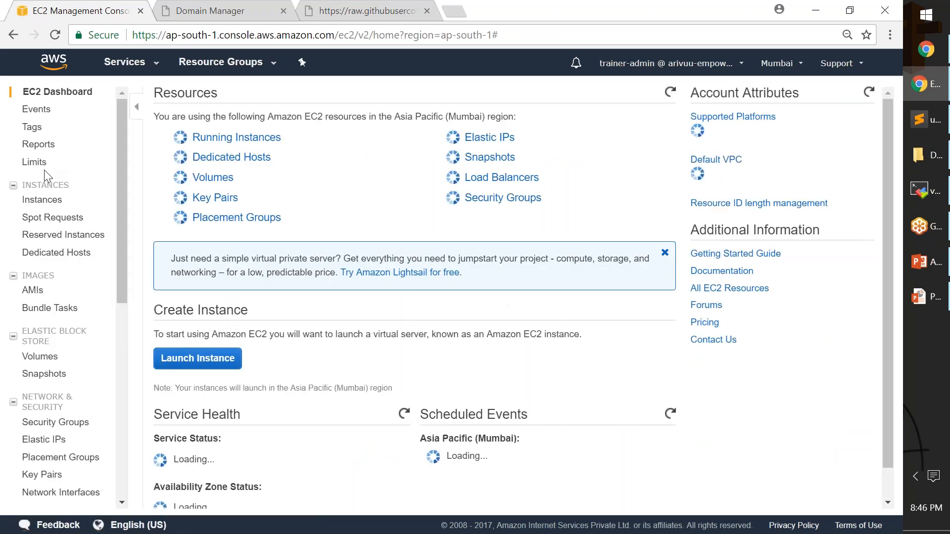
pyautogui.click(212, 343)
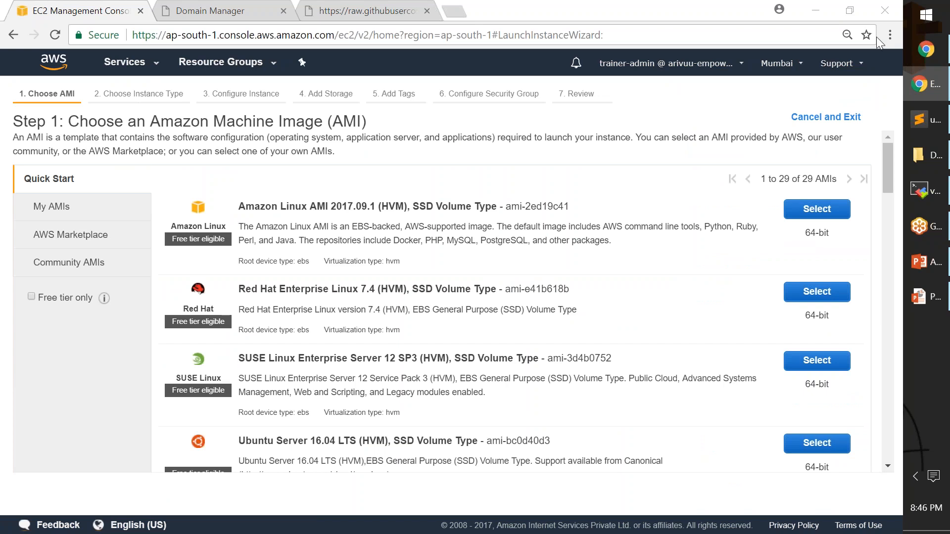
pyautogui.click(815, 210)
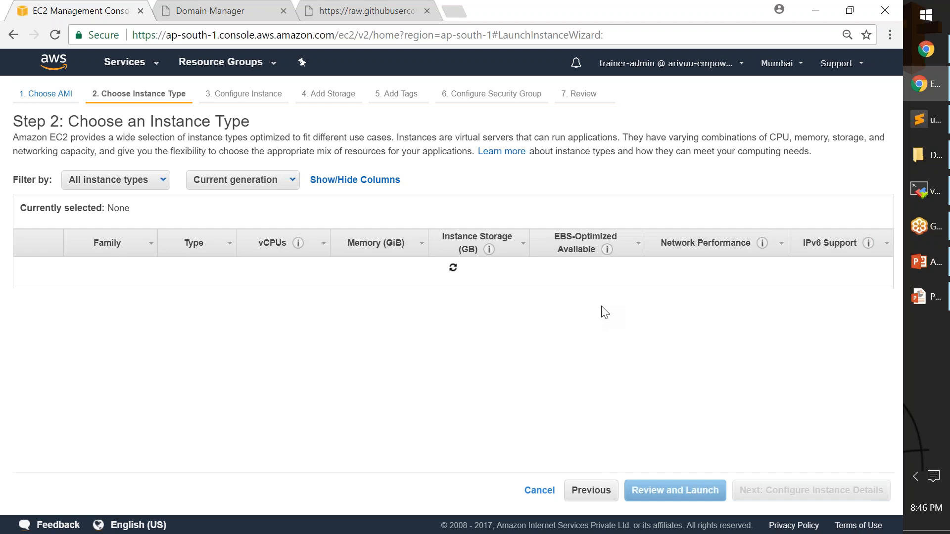
pyautogui.scroll(-5, 560, 317)
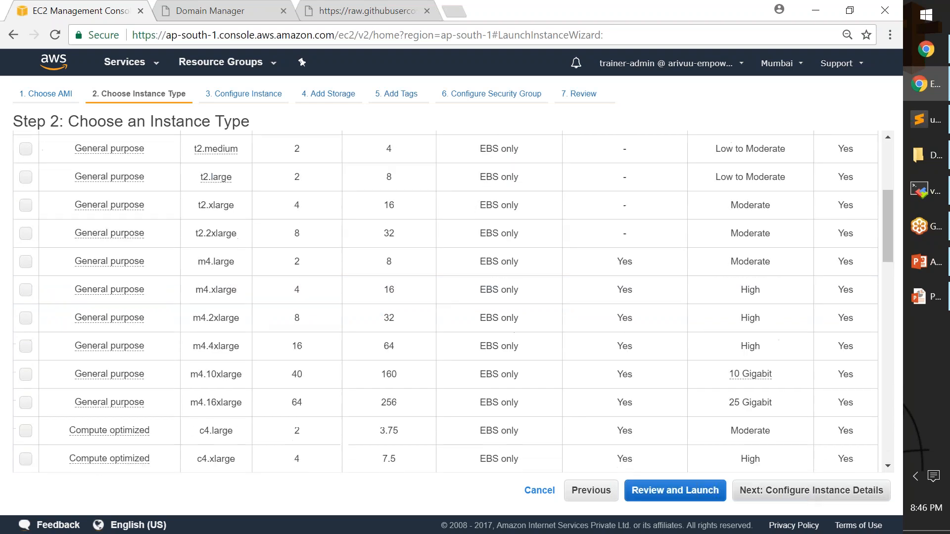
pyautogui.click(810, 491)
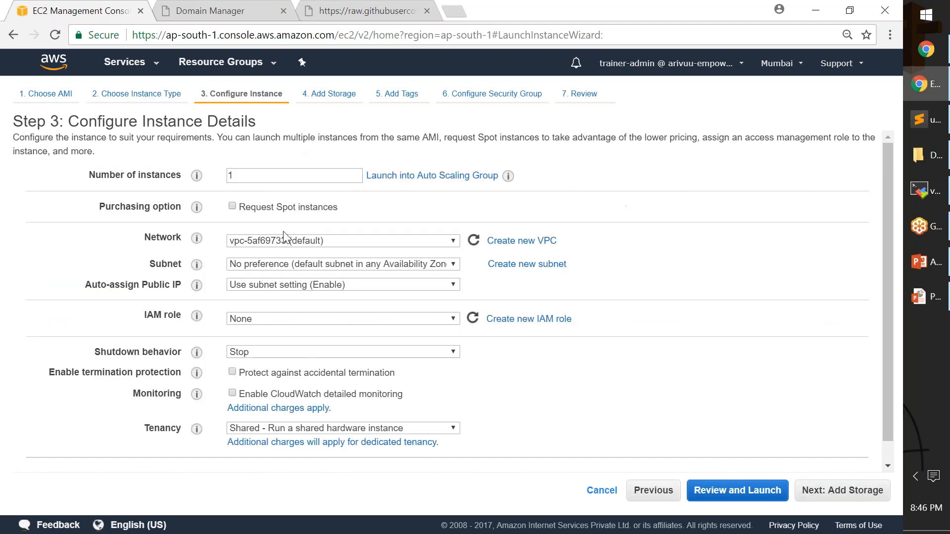
# - Place the instance in the Route53-Demo-vpc network on the Route53-Demo-az1-public-subnet subnet
pyautogui.click(315, 241)
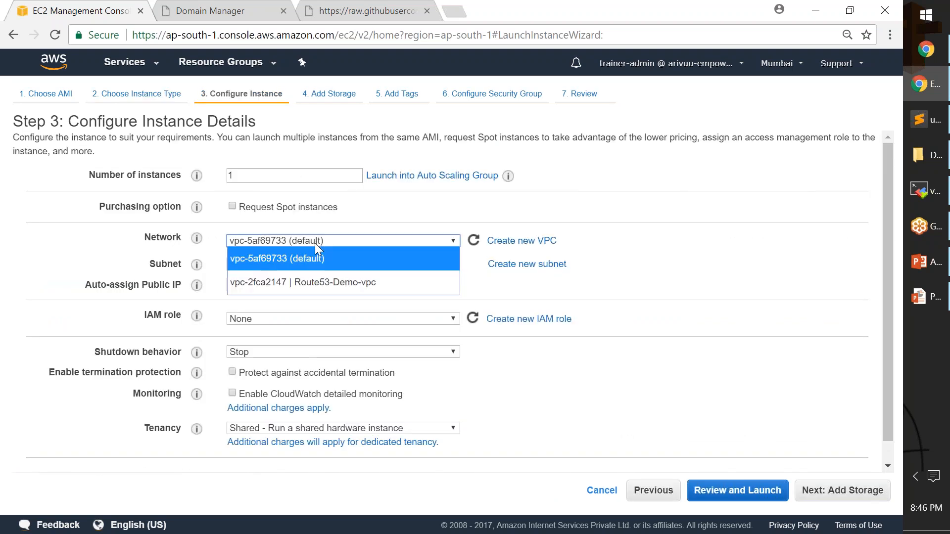
pyautogui.click(317, 284)
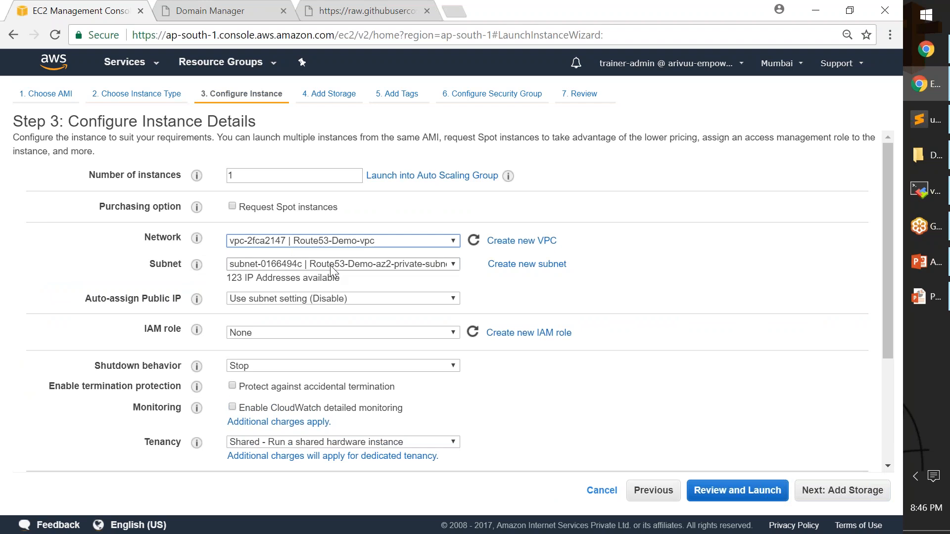
pyautogui.click(330, 265)
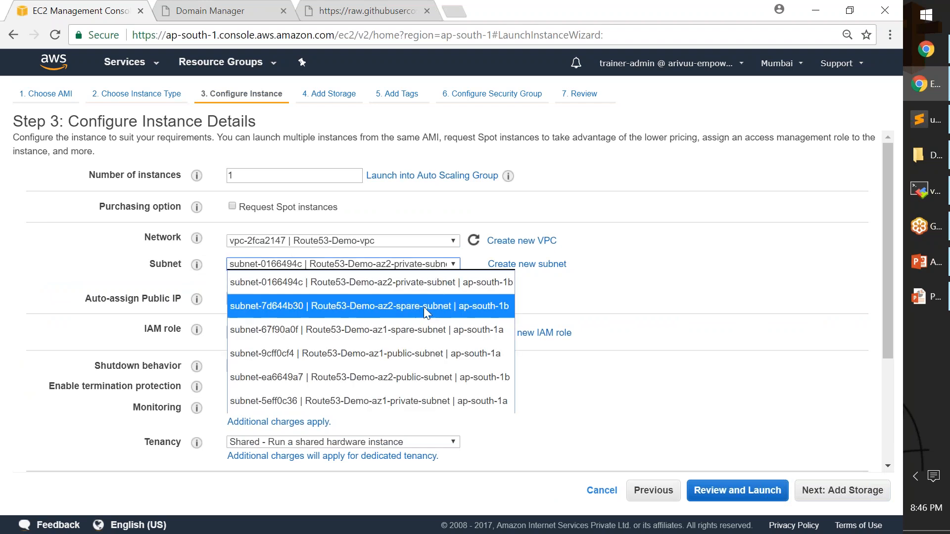
pyautogui.click(410, 357)
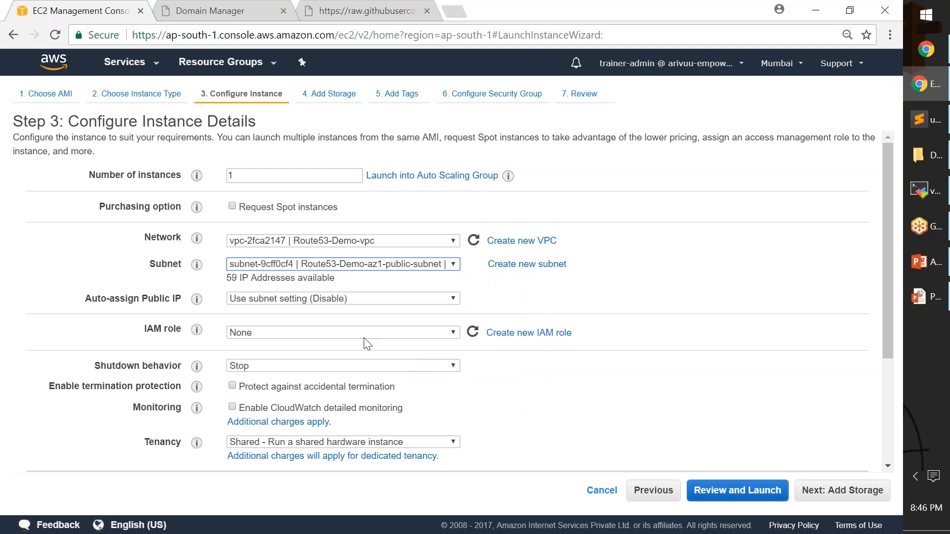
# - Enable automatic public IP assignment for the instance and set its IAM role to ec2-to-s3
pyautogui.click(381, 299)
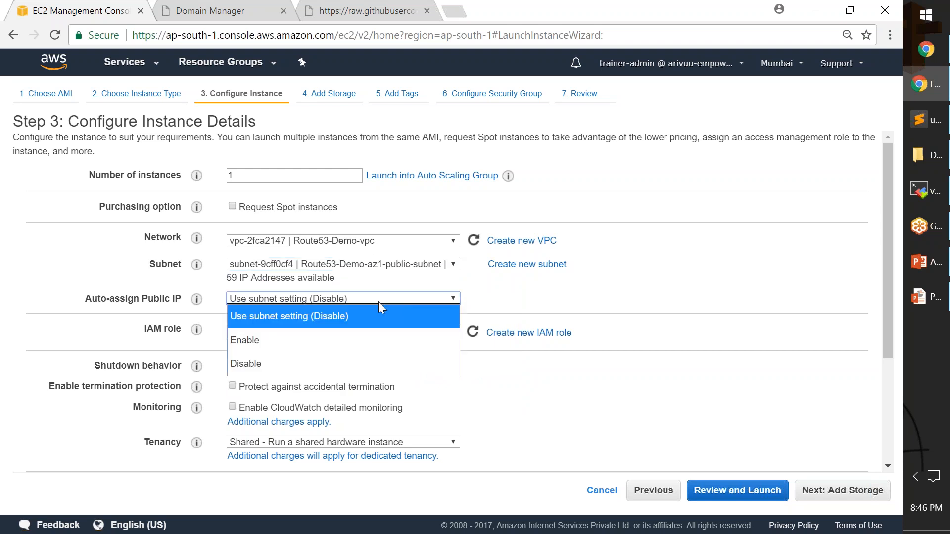
pyautogui.click(247, 346)
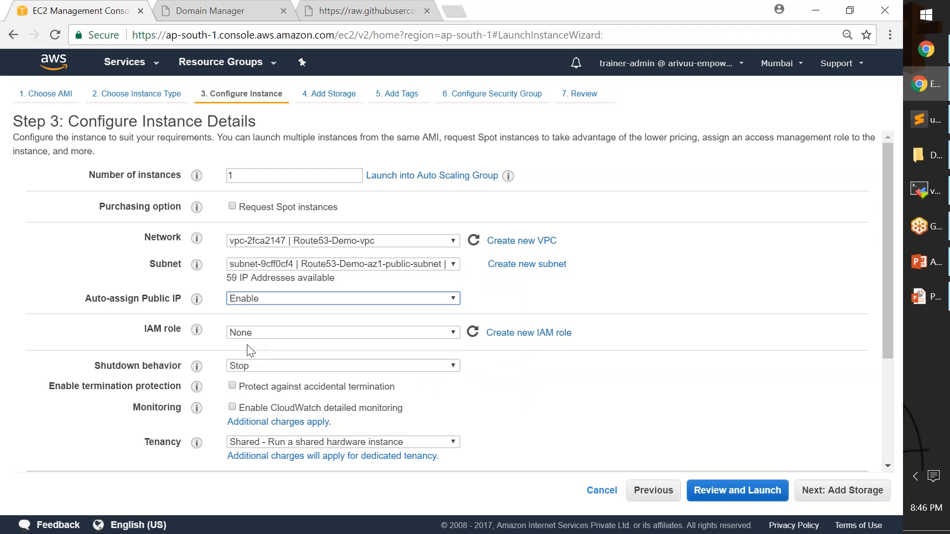
pyautogui.click(263, 300)
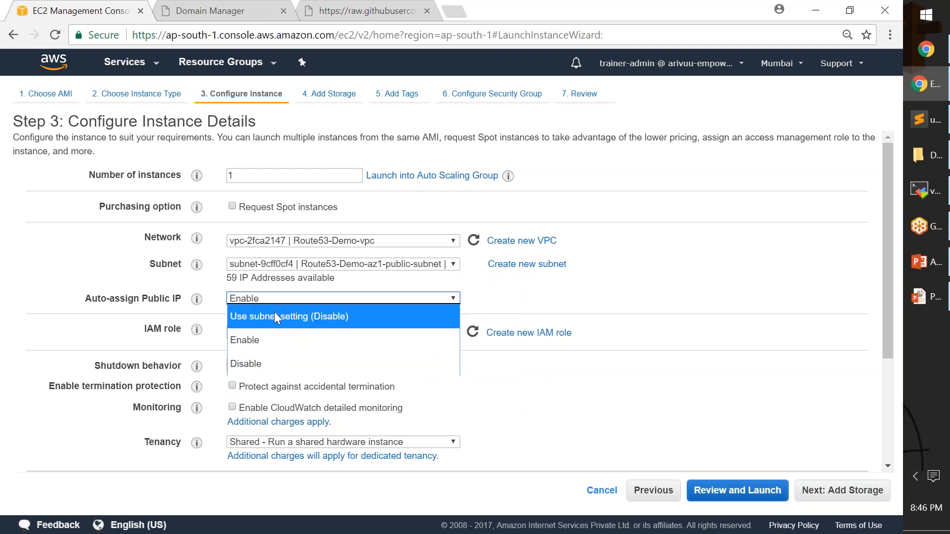
pyautogui.click(261, 340)
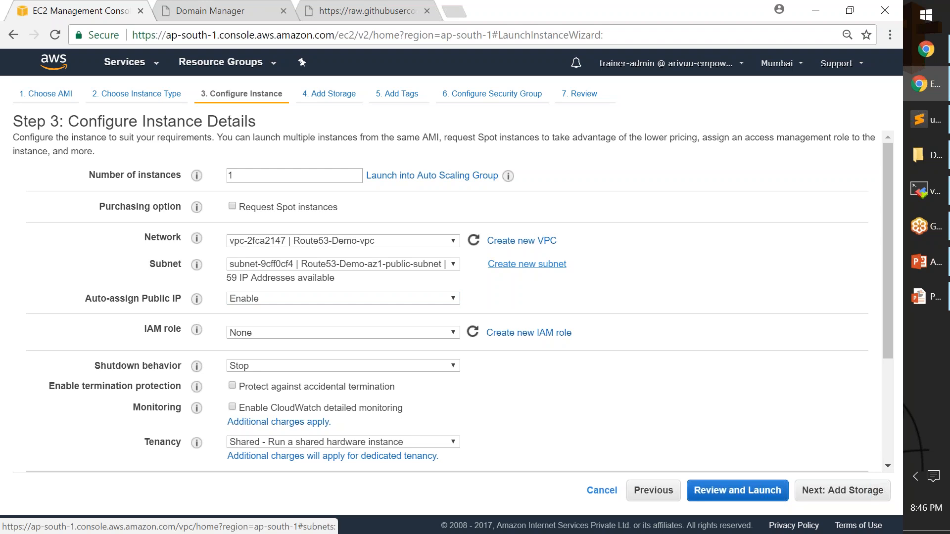
pyautogui.click(404, 330)
pyautogui.click(396, 375)
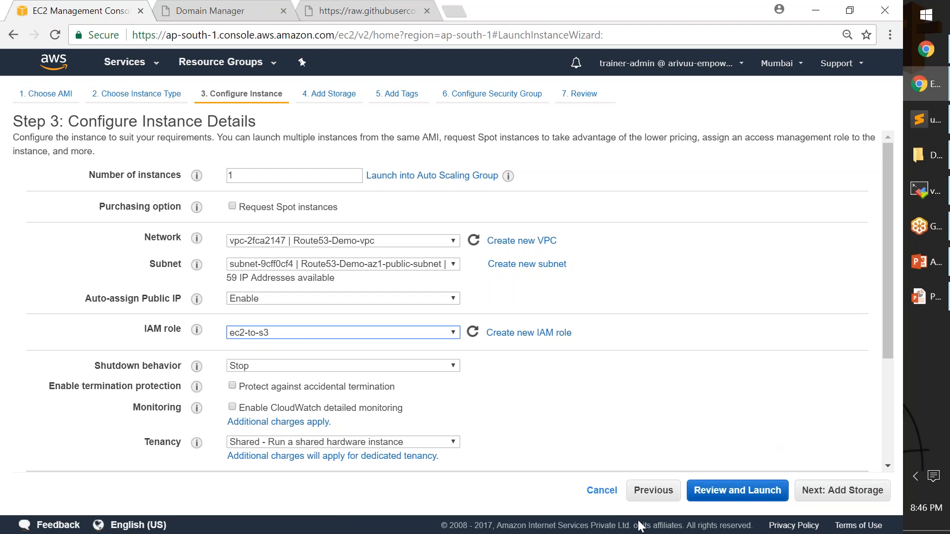
# - Paste the user data script that installs httpd, copies s3://cf-demo-templates-valaxy to /var/www/html and starts httpd, and continue to the storage settings
pyautogui.scroll(-4, 566, 420)
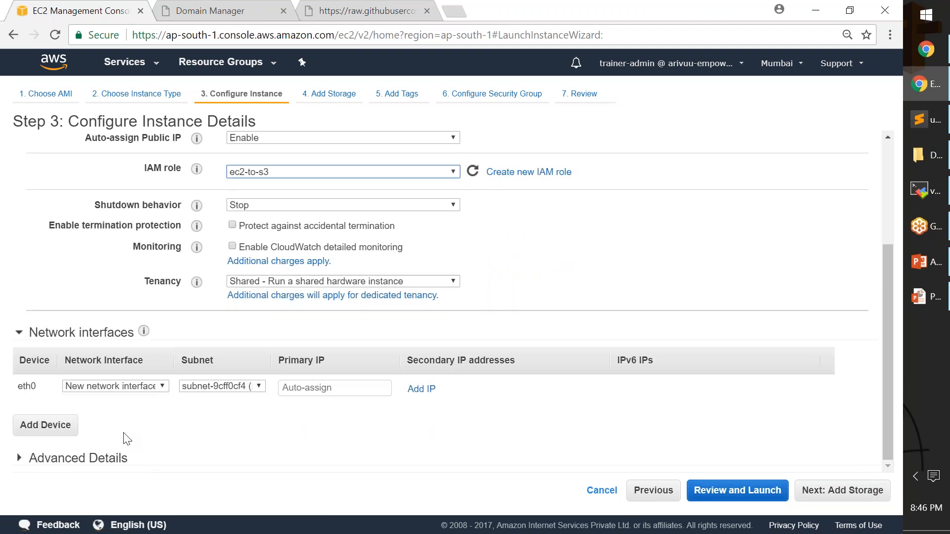
pyautogui.scroll(-1, 308, 418)
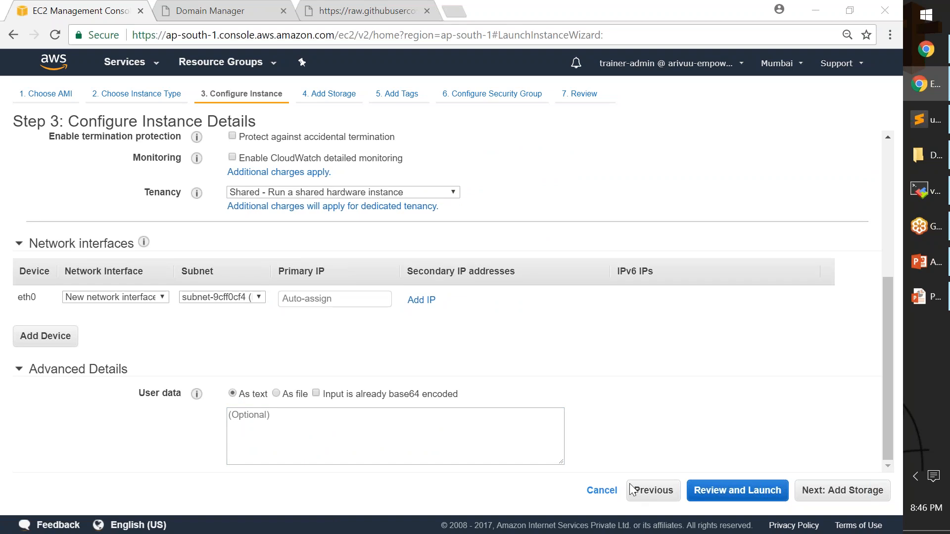
pyautogui.hotkey('ctrl', 'v')
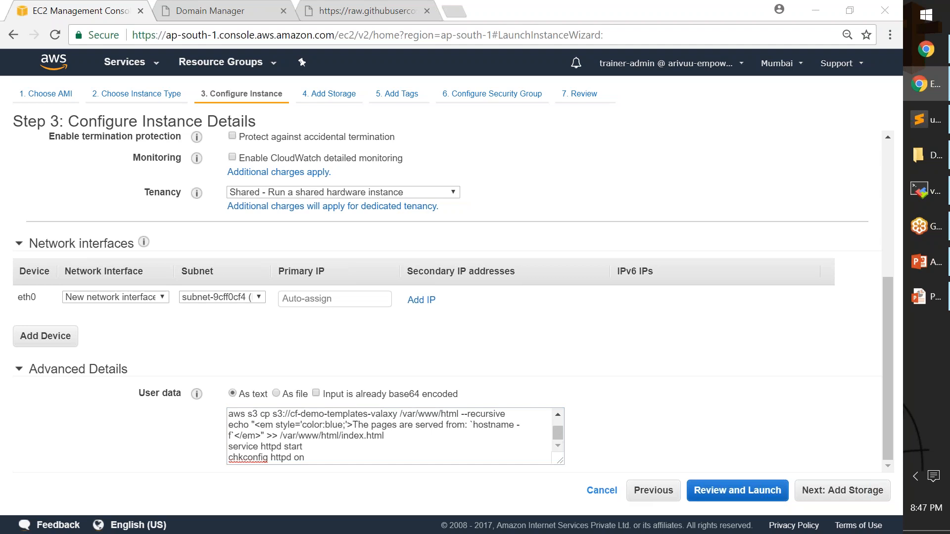
pyautogui.moveTo(560, 461); pyautogui.dragTo(704, 445)
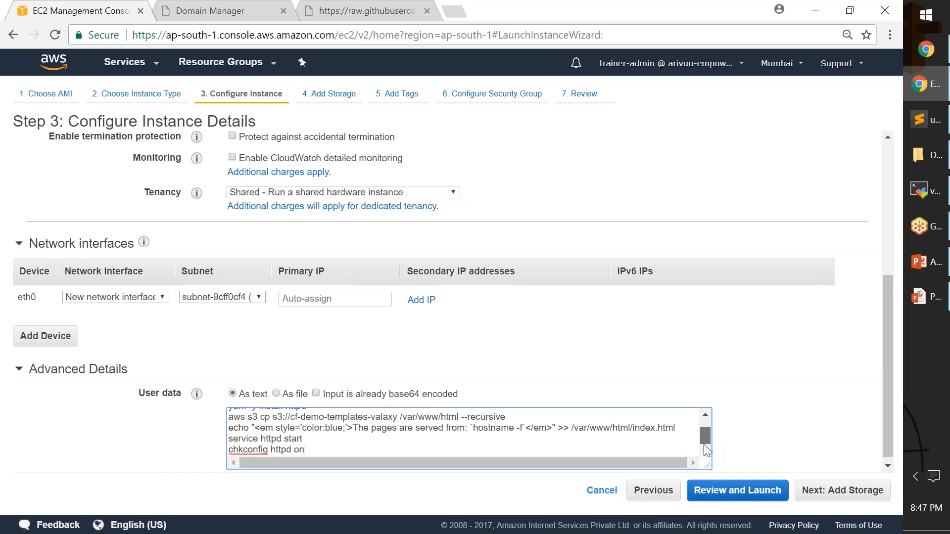
pyautogui.click(798, 484)
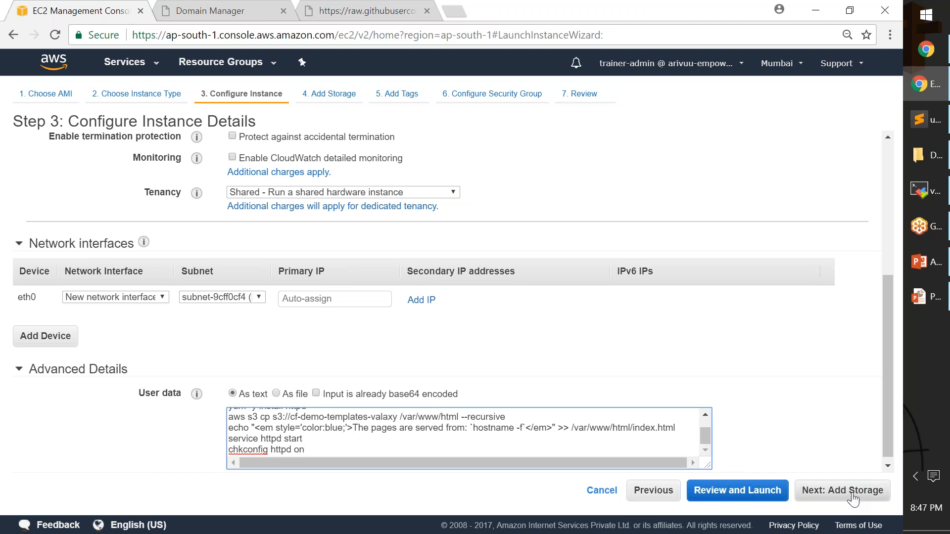
pyautogui.click(50, 268)
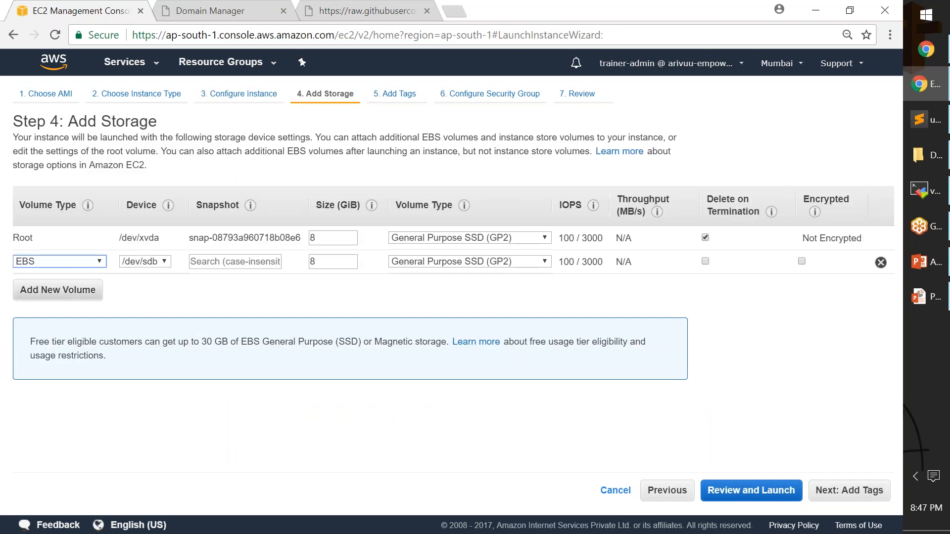
pyautogui.click(880, 41)
pyautogui.click(880, 263)
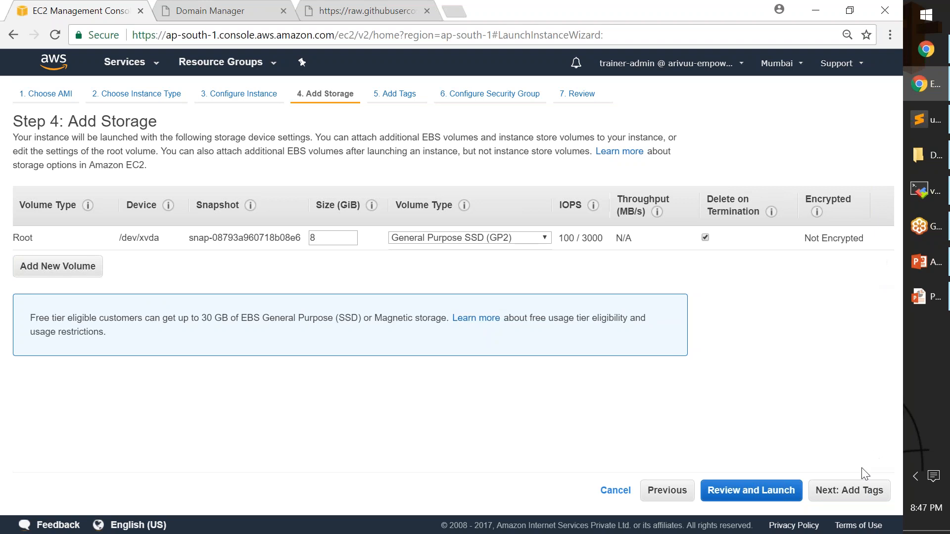
# - Keep only the root volume and add a tag with key Name and value Route53-Valaxy-Demo-WebServer01
pyautogui.click(860, 490)
pyautogui.click(38, 302)
pyautogui.write('Name')
pyautogui.press('Tab')
pyautogui.write('Route')
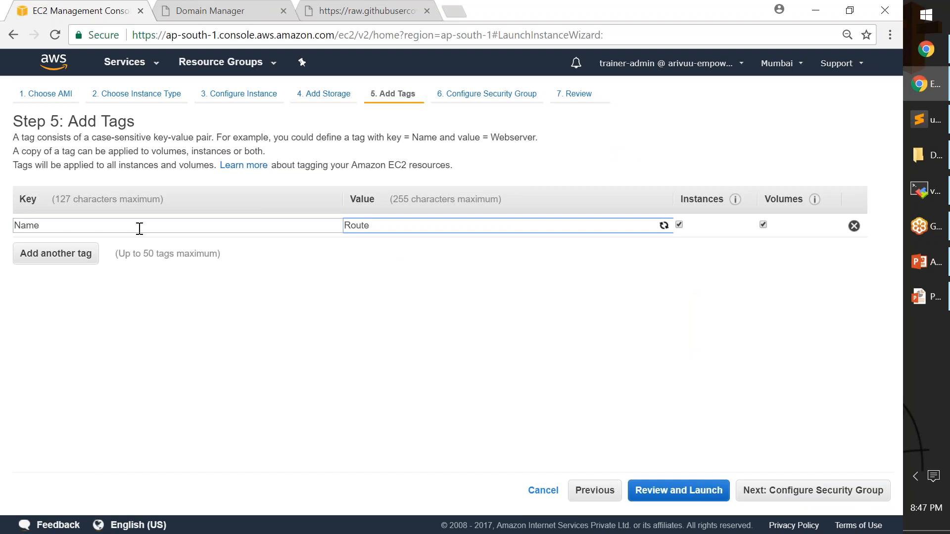
pyautogui.write('53-Dem')
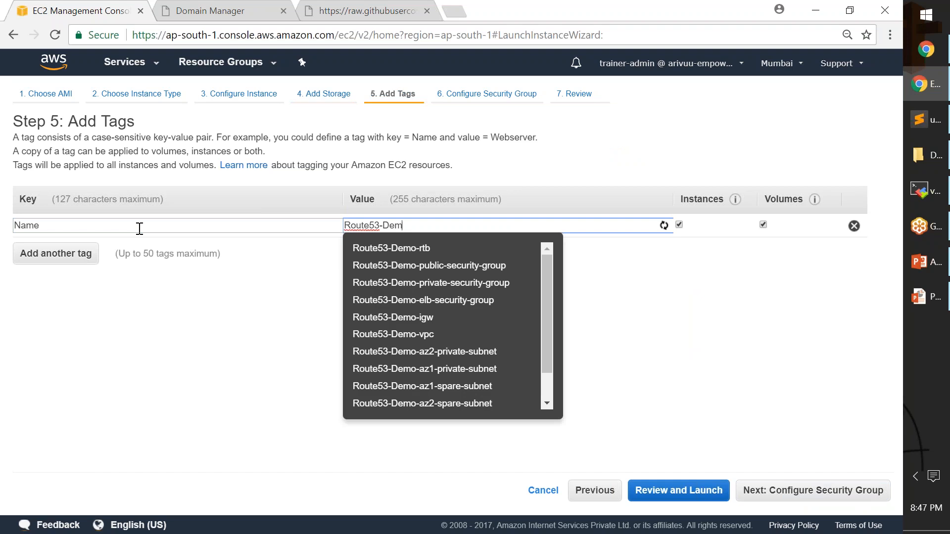
pyautogui.write('o-WebServer')
pyautogui.hotkey('ctrl', 'Left')
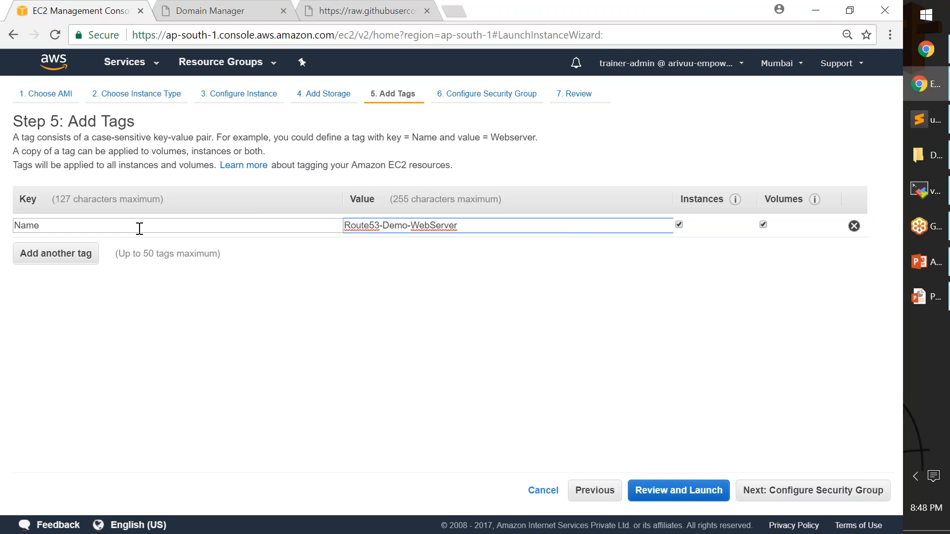
pyautogui.write('Valaxy-')
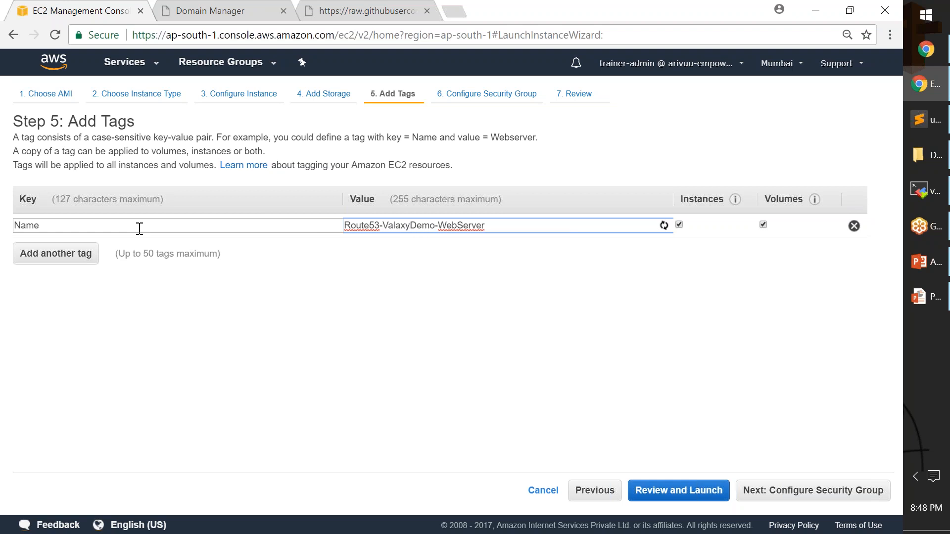
pyautogui.press('End')
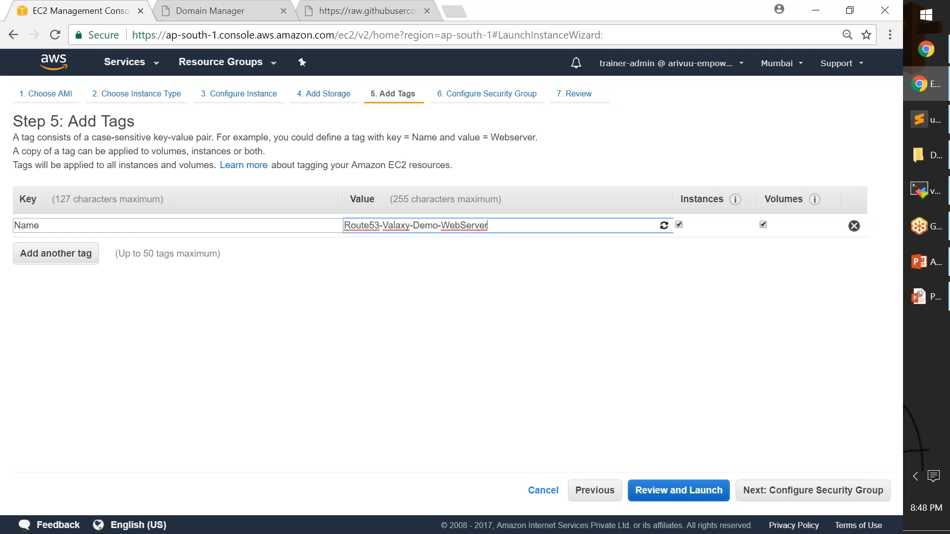
pyautogui.write('01')
# - Assign the existing security group pubSecGrp to the instance and proceed to the launch review
pyautogui.click(855, 492)
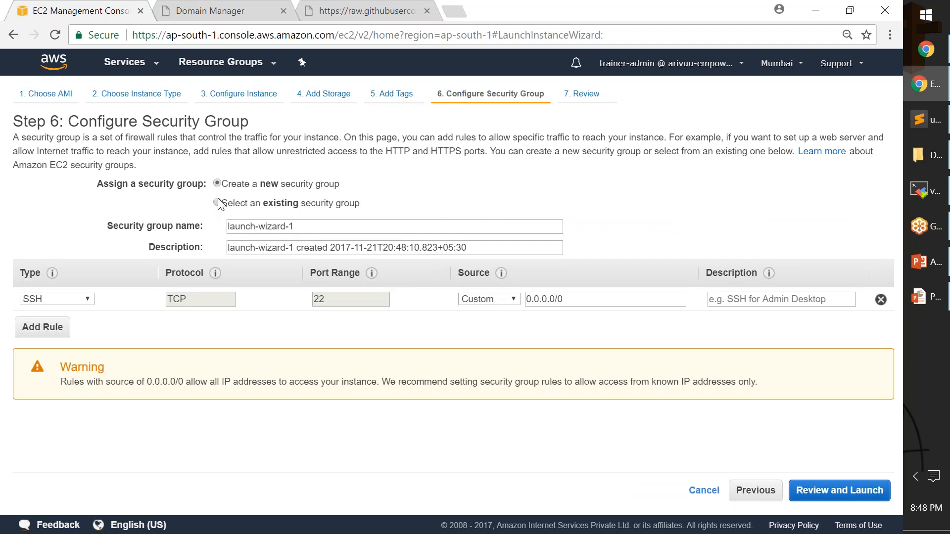
pyautogui.click(217, 202)
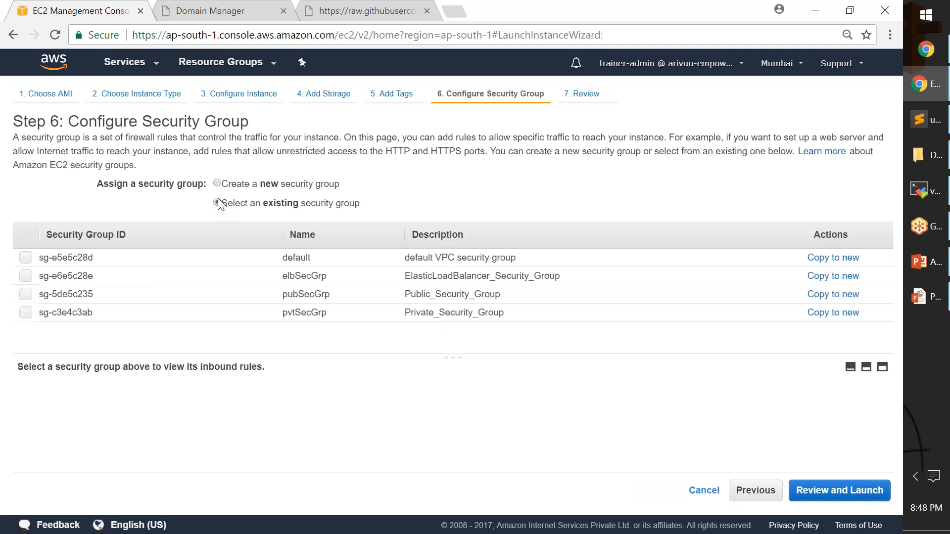
pyautogui.click(25, 295)
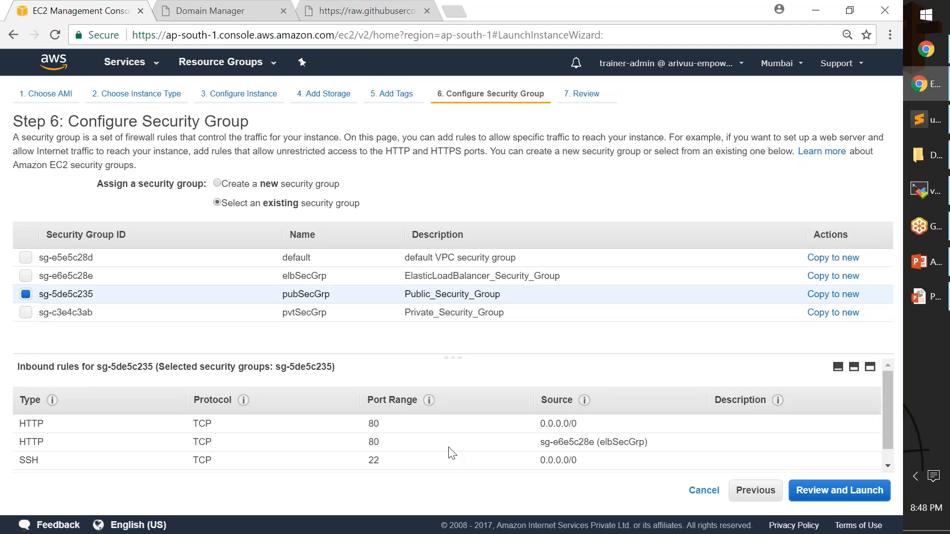
pyautogui.scroll(-1, 453, 453)
pyautogui.click(840, 491)
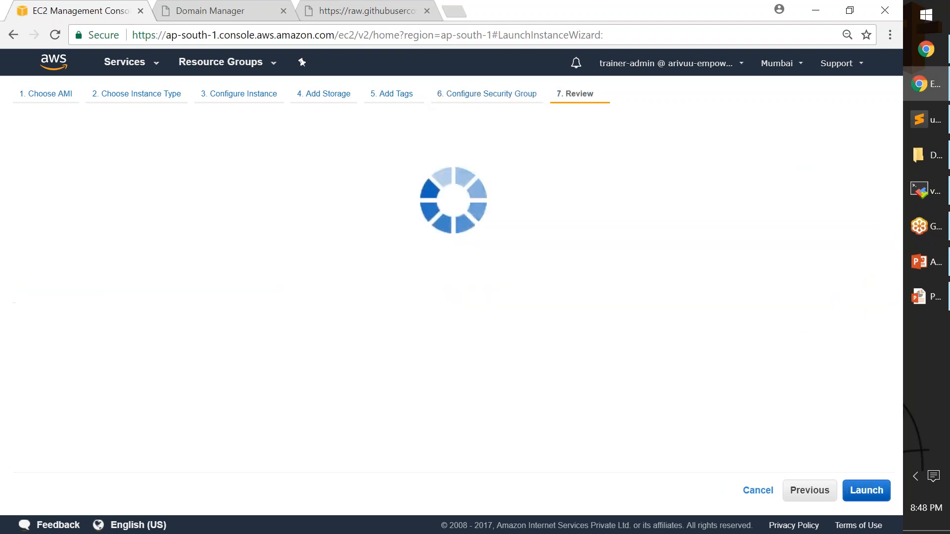
# - Launch the instance with the existing key pair mumbai-region-demo-key, acknowledging access to its private key file
pyautogui.scroll(-5, 698, 380)
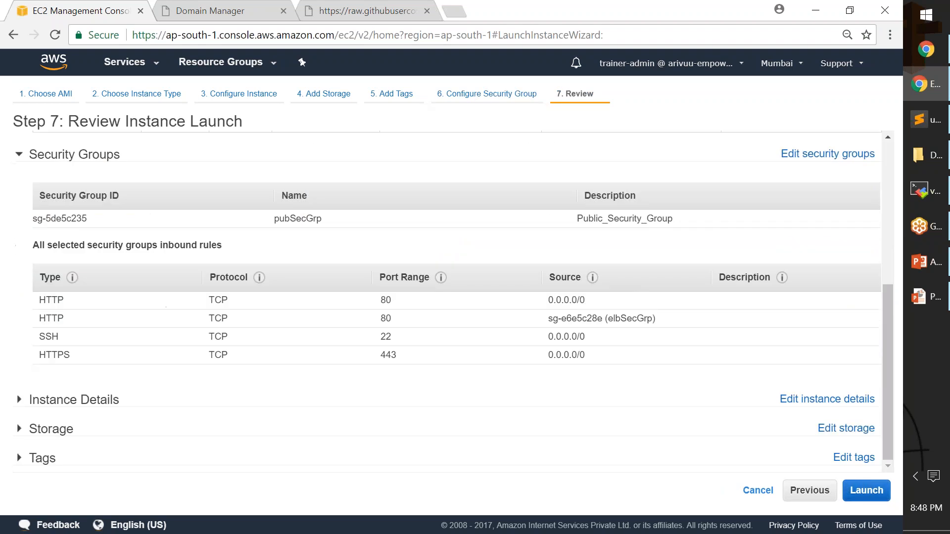
pyautogui.click(866, 490)
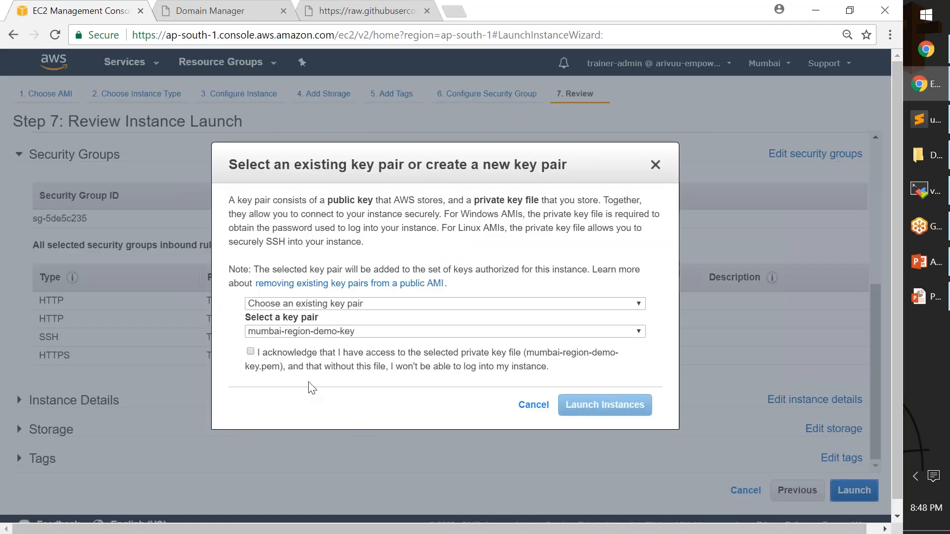
pyautogui.click(250, 351)
pyautogui.click(606, 407)
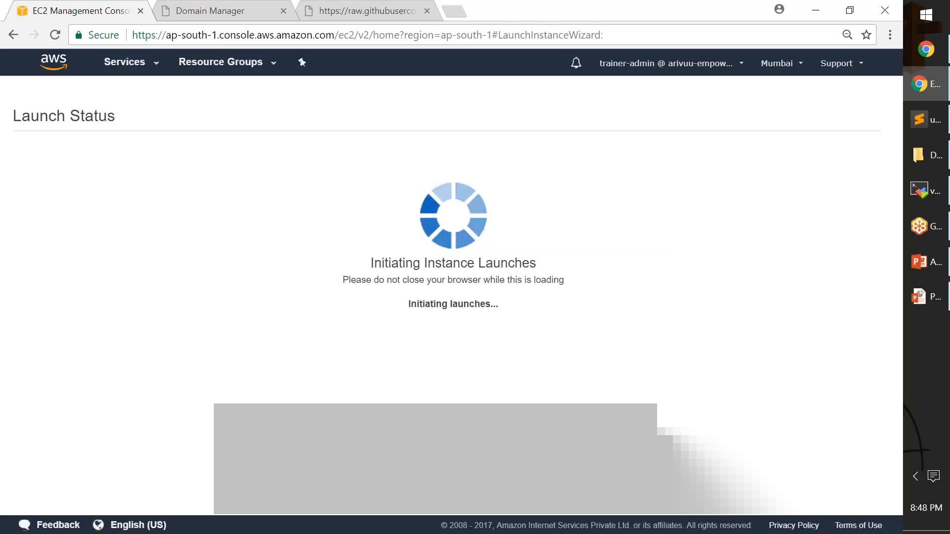
pyautogui.scroll(-1, 602, 405)
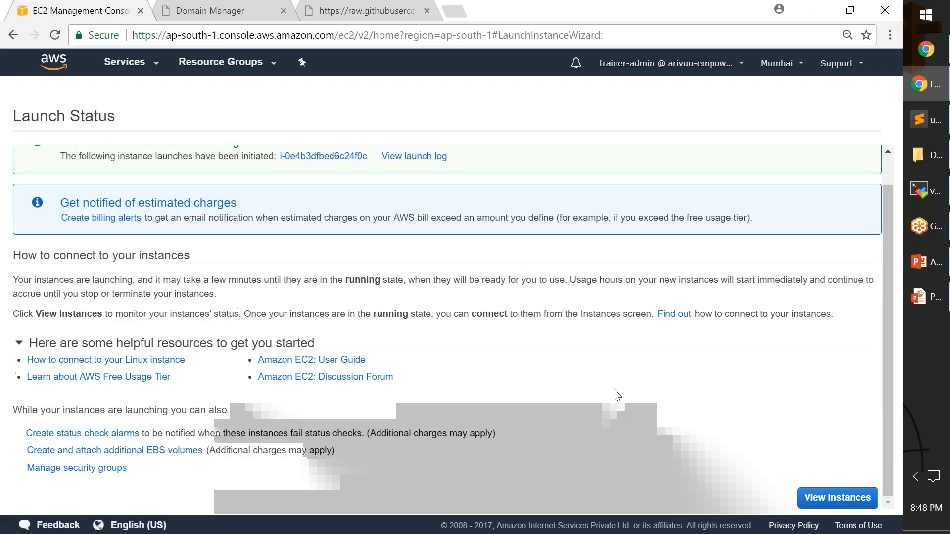
# - Show the details of the launched Route53-Valaxy-Demo-WebServer01 instance and copy its IPv4 public IP
pyautogui.click(829, 500)
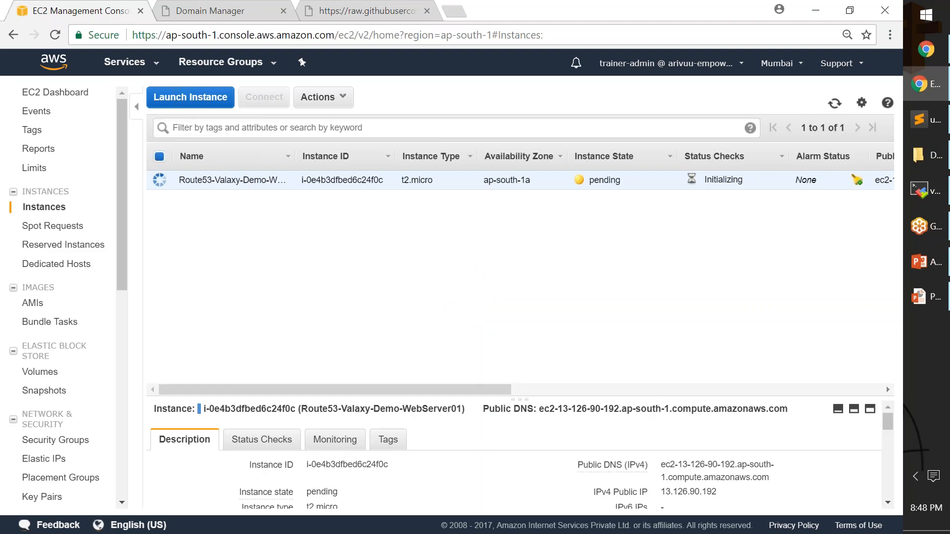
pyautogui.moveTo(656, 399); pyautogui.dragTo(674, 227)
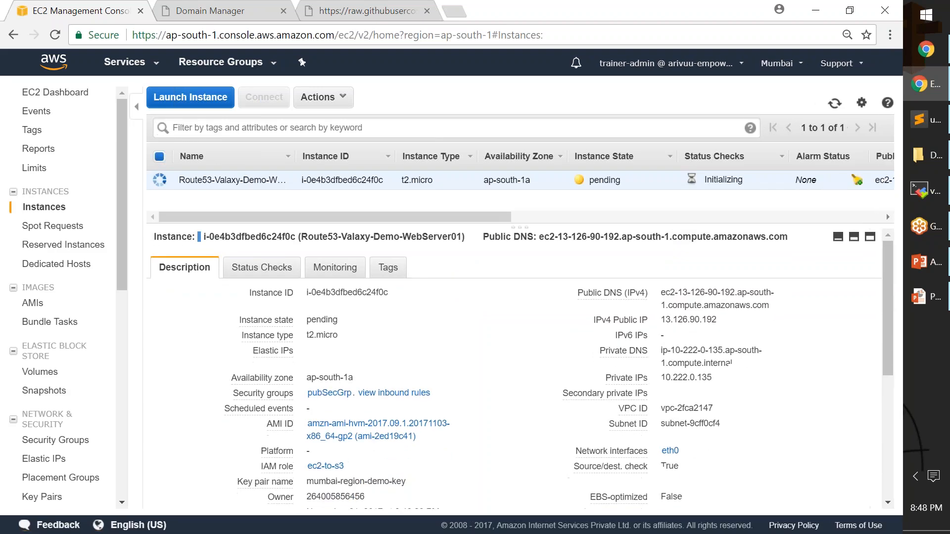
pyautogui.moveTo(660, 319); pyautogui.dragTo(723, 325)
pyautogui.hotkey('ctrl', 'c')
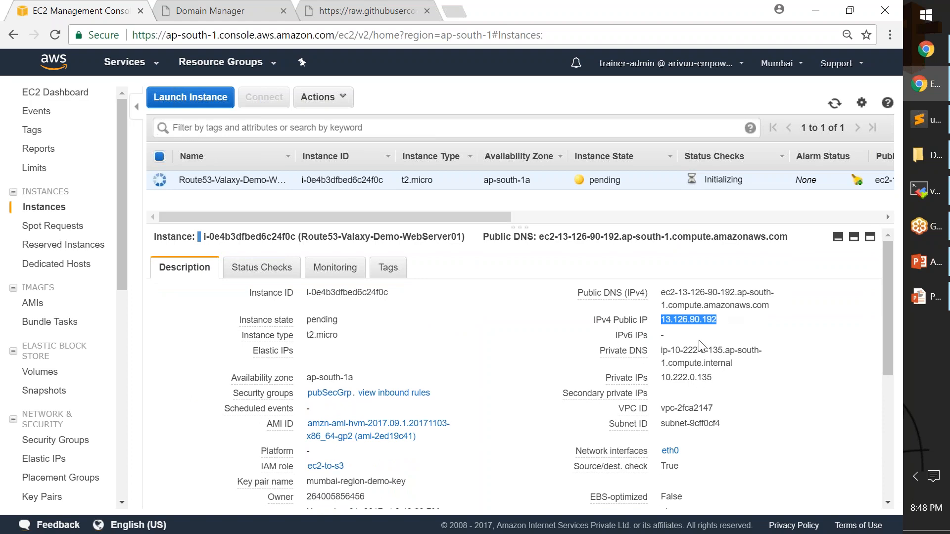
# - Load the instance's public IP 13.126.90.192 in a new browser tab
pyautogui.click(692, 526)
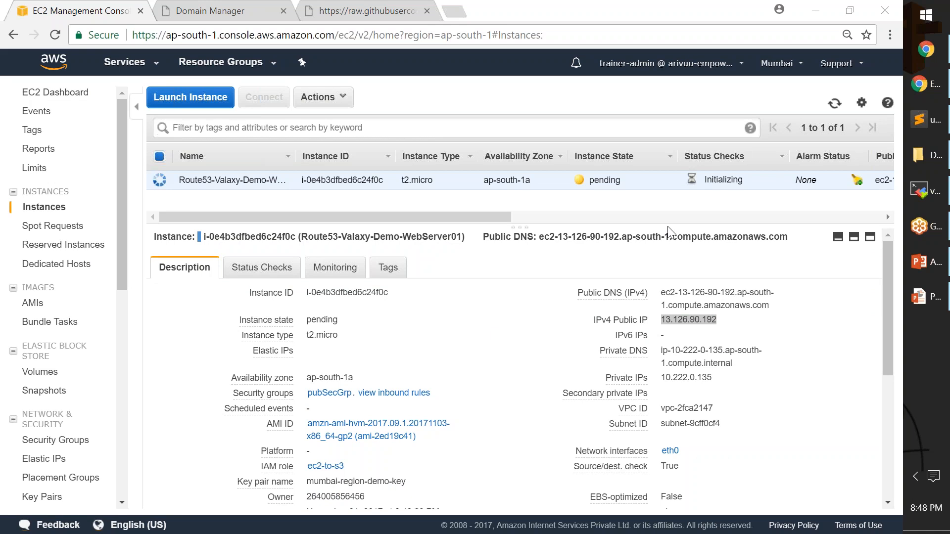
pyautogui.hotkey('ctrl', 't')
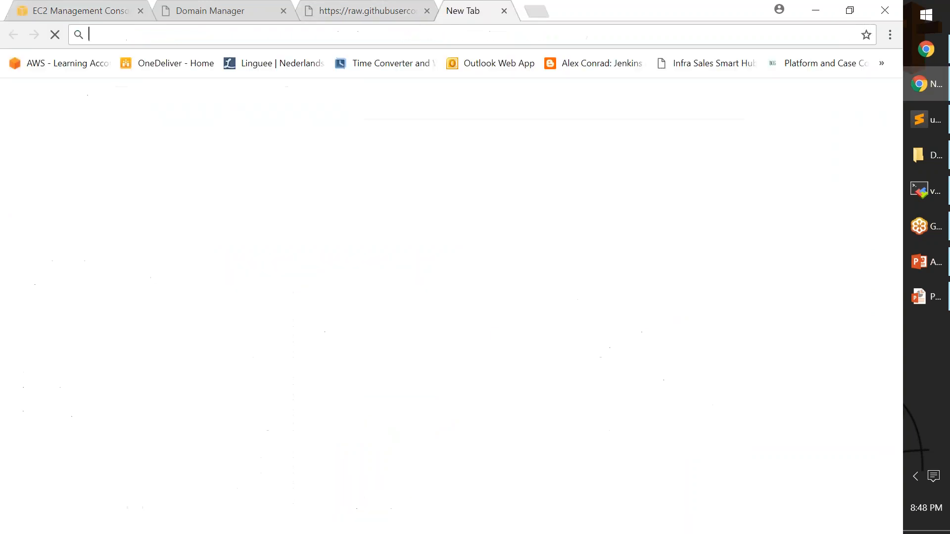
pyautogui.hotkey('ctrl', 'v')
pyautogui.press('Return')
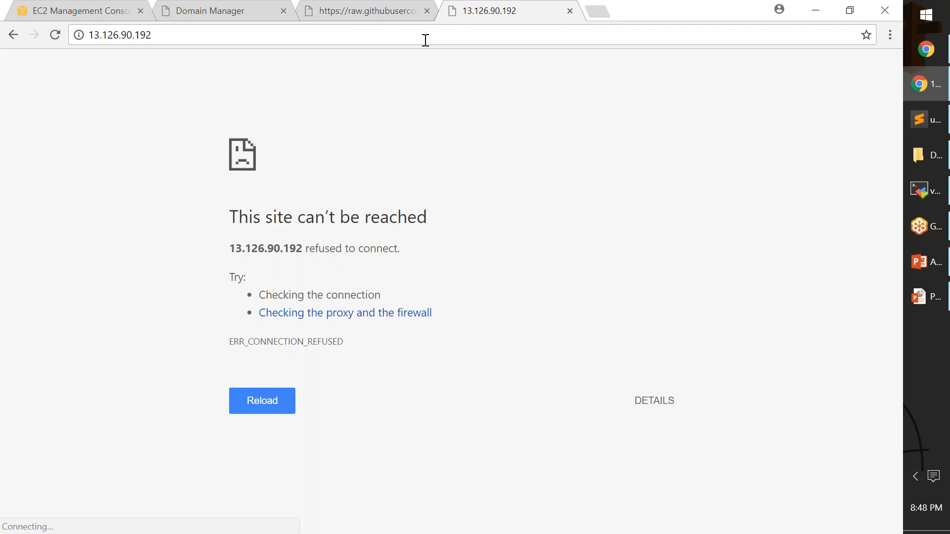
# - Refresh the instance state, reload the page at 13.126.90.192, and check its welcome heading and the host that serves it
pyautogui.click(100, 8)
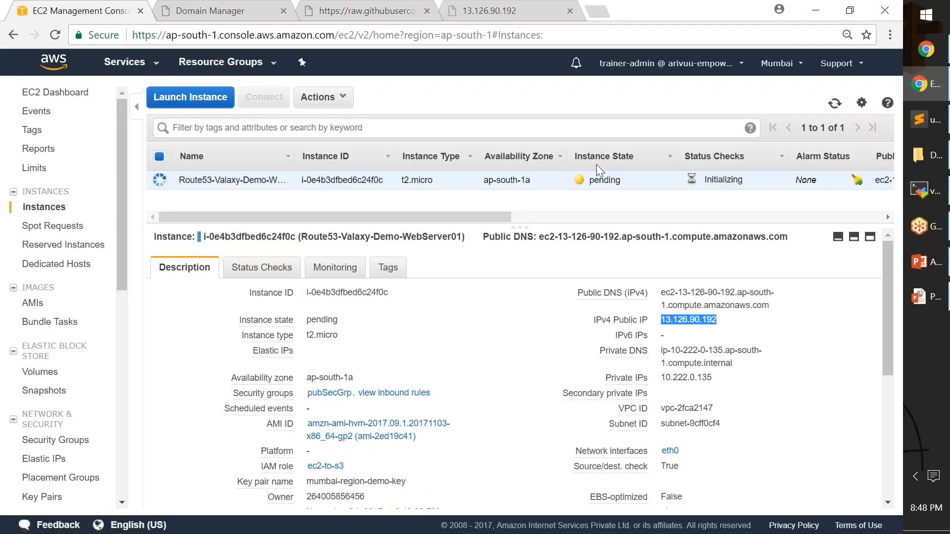
pyautogui.click(810, 24)
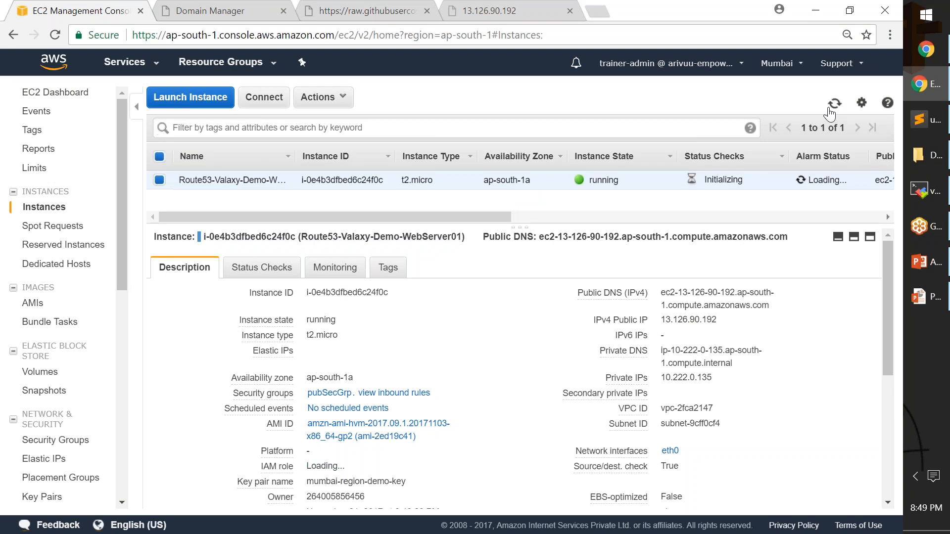
pyautogui.click(476, 11)
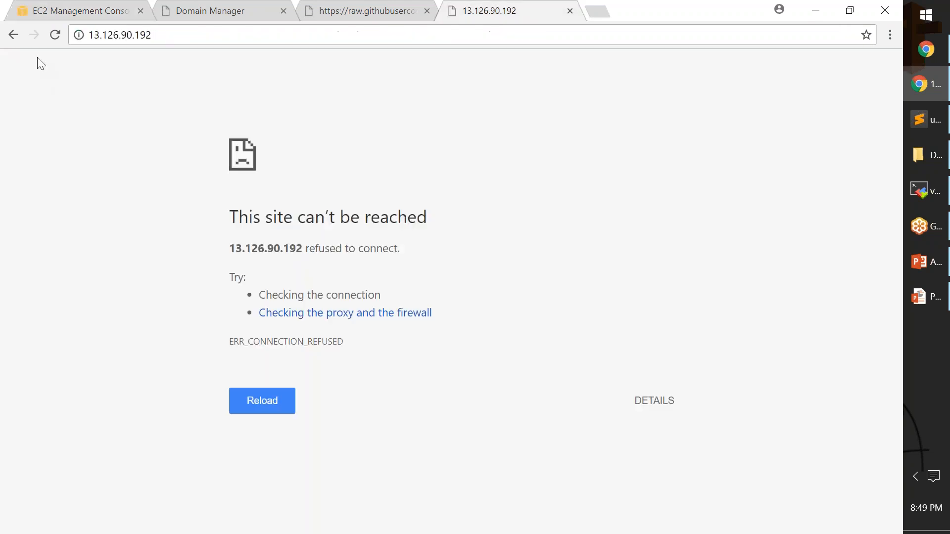
pyautogui.click(51, 31)
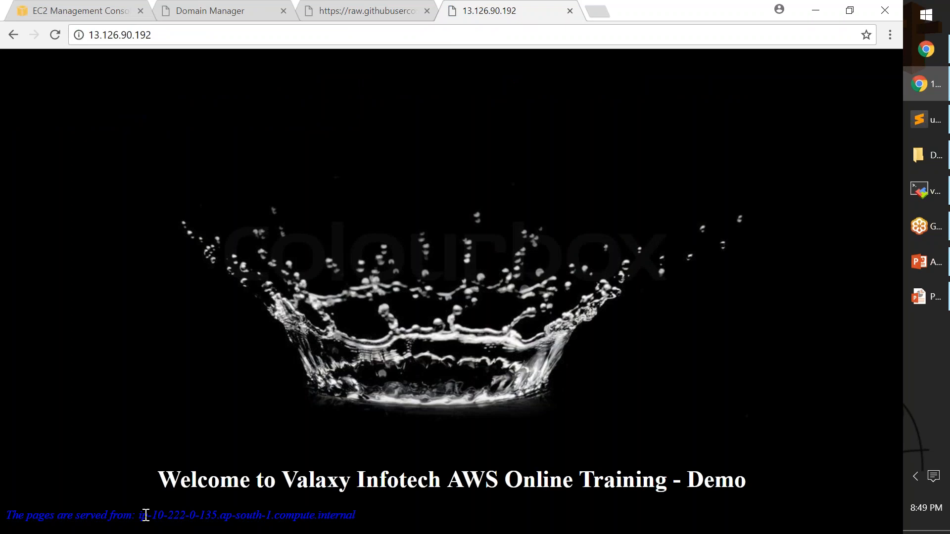
pyautogui.moveTo(141, 516); pyautogui.dragTo(324, 515)
pyautogui.moveTo(161, 479); pyautogui.dragTo(688, 479)
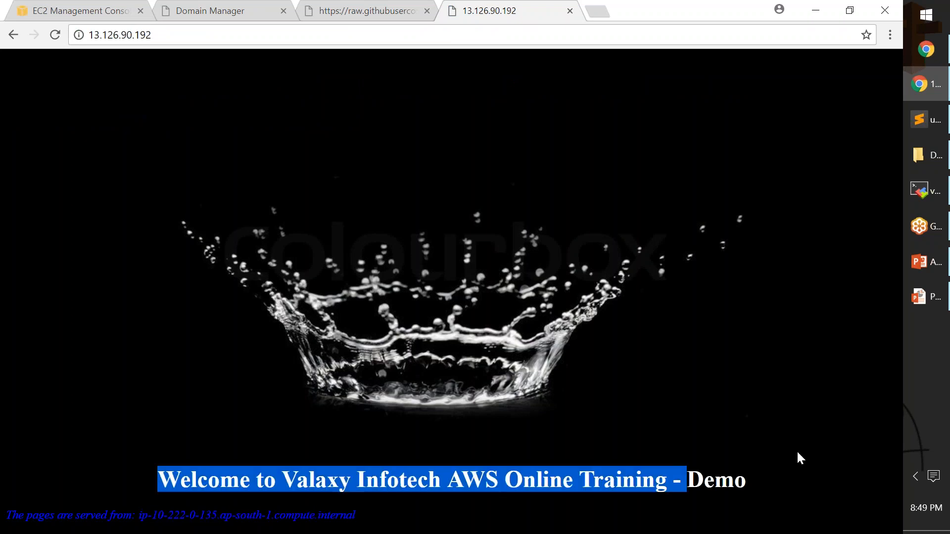
pyautogui.click(750, 426)
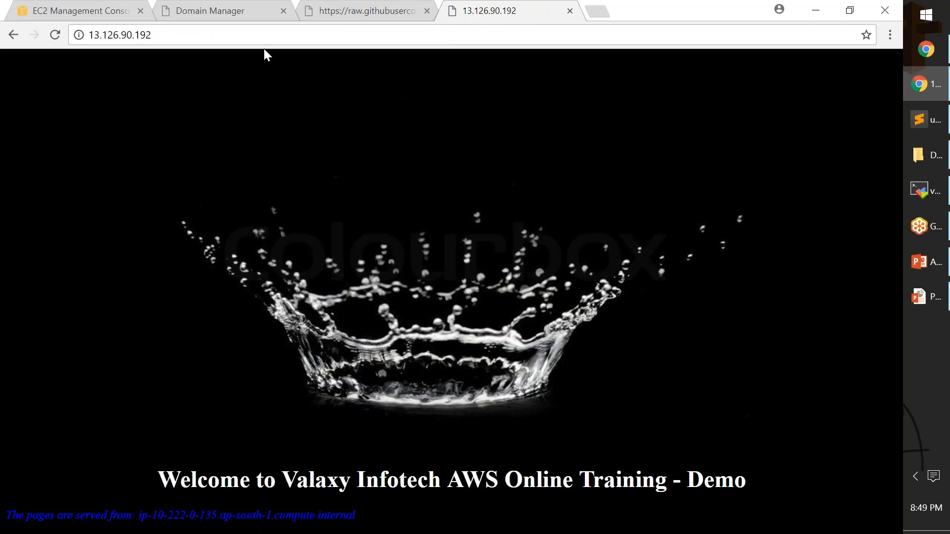
# - Duplicate the EC2 console browser tab, place the Domain Manager tab first, and switch to the duplicate
pyautogui.click(91, 12)
pyautogui.click(126, 62)
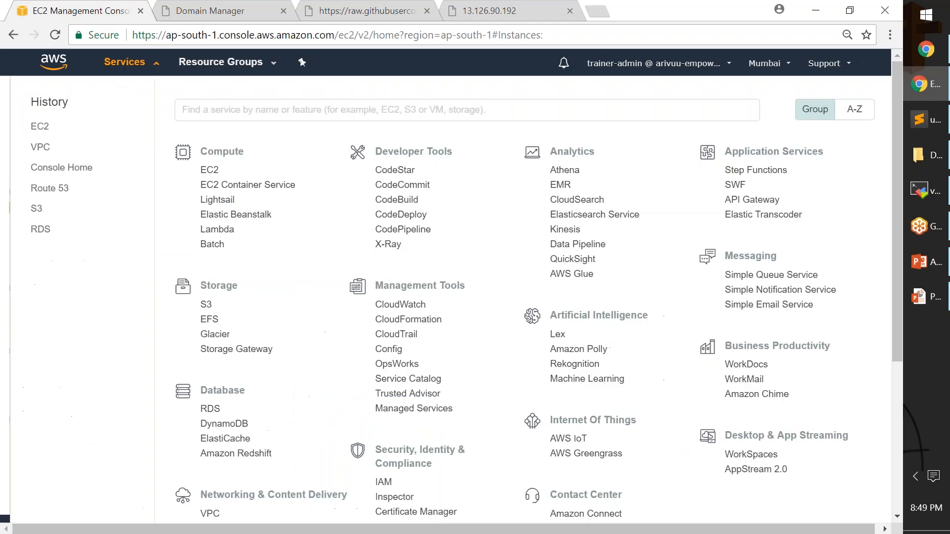
pyautogui.rightClick(103, 11)
pyautogui.click(139, 60)
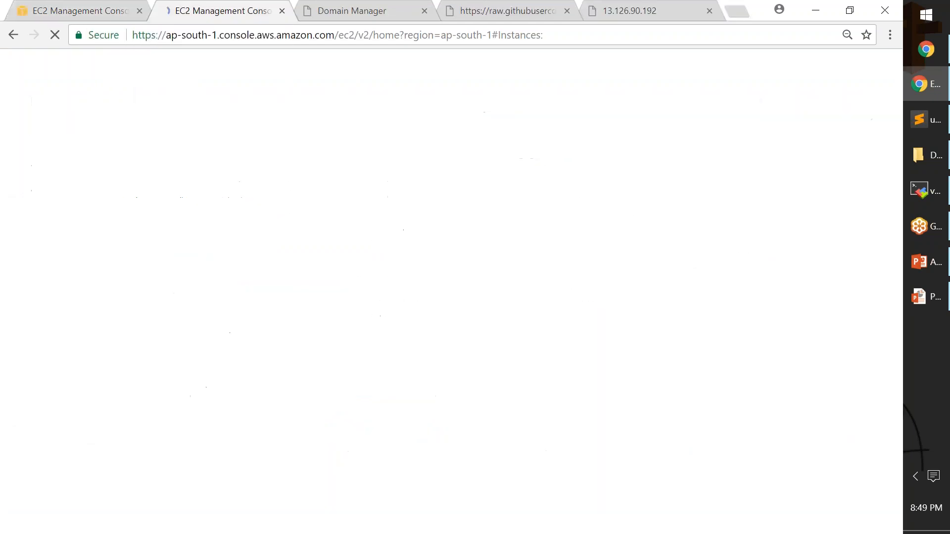
pyautogui.moveTo(314, 12); pyautogui.dragTo(62, 6)
pyautogui.click(322, 11)
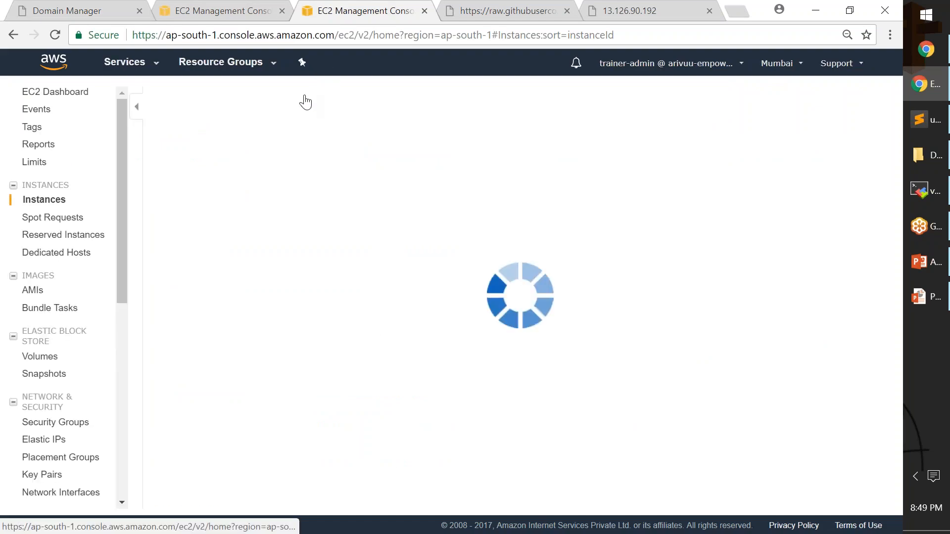
# - Search the AWS services for "rout" and open Route 53 in the duplicated console tab
pyautogui.click(128, 63)
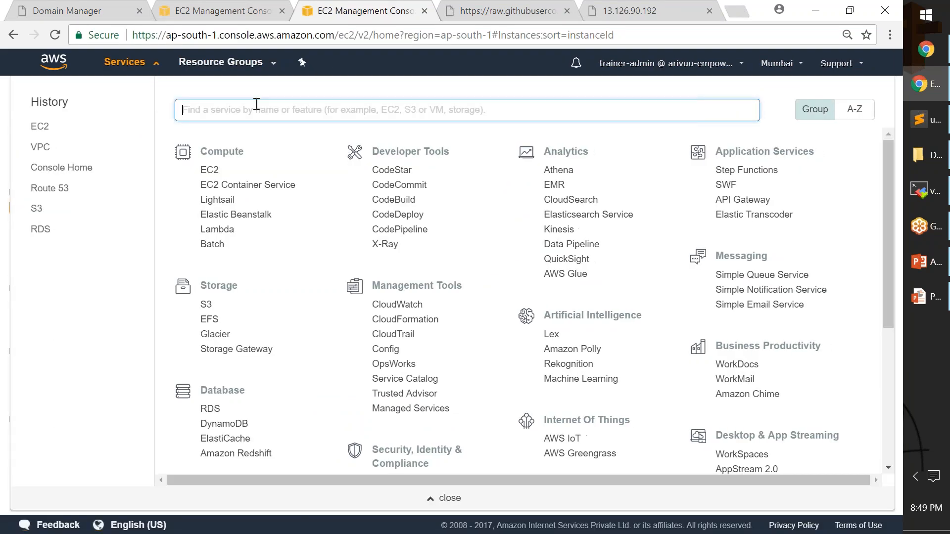
pyautogui.write('rout')
pyautogui.write('e3')
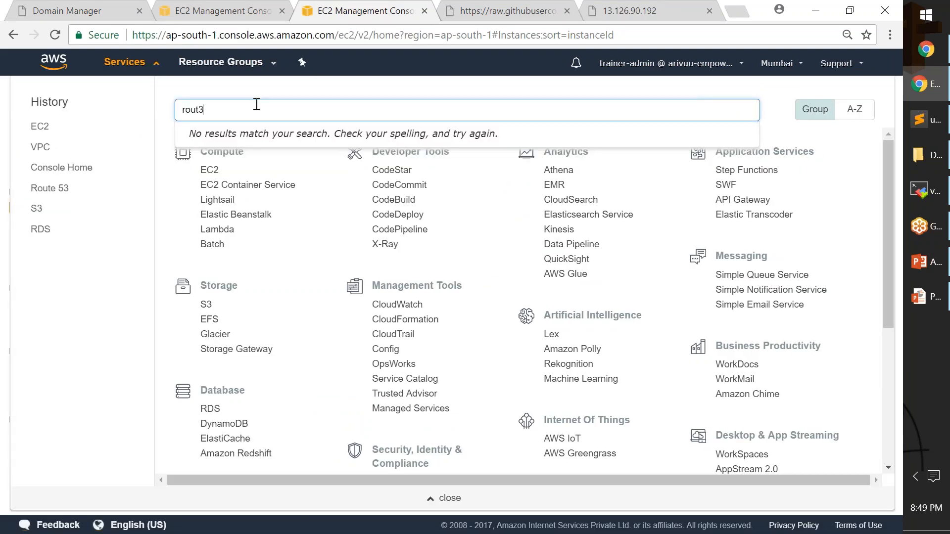
pyautogui.press('BackSpace')
pyautogui.press('BackSpace')
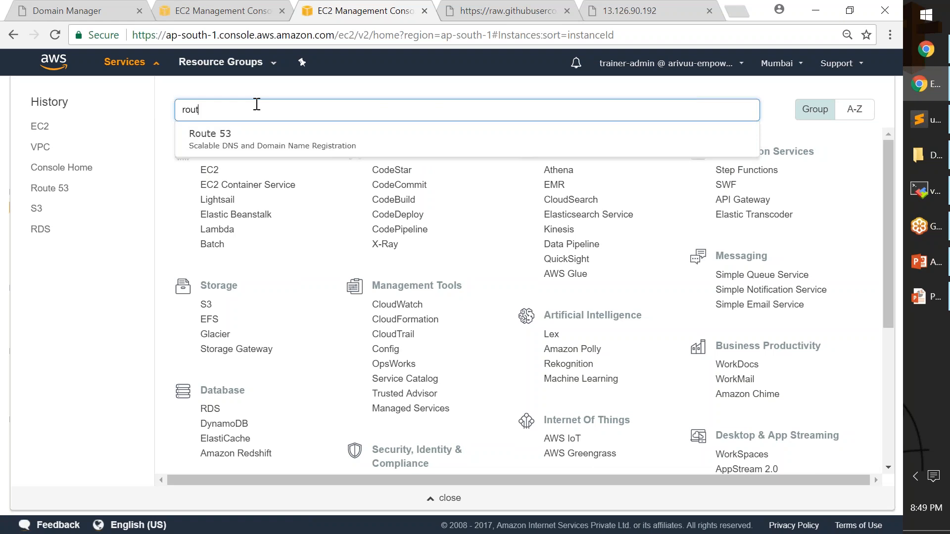
pyautogui.press('Return')
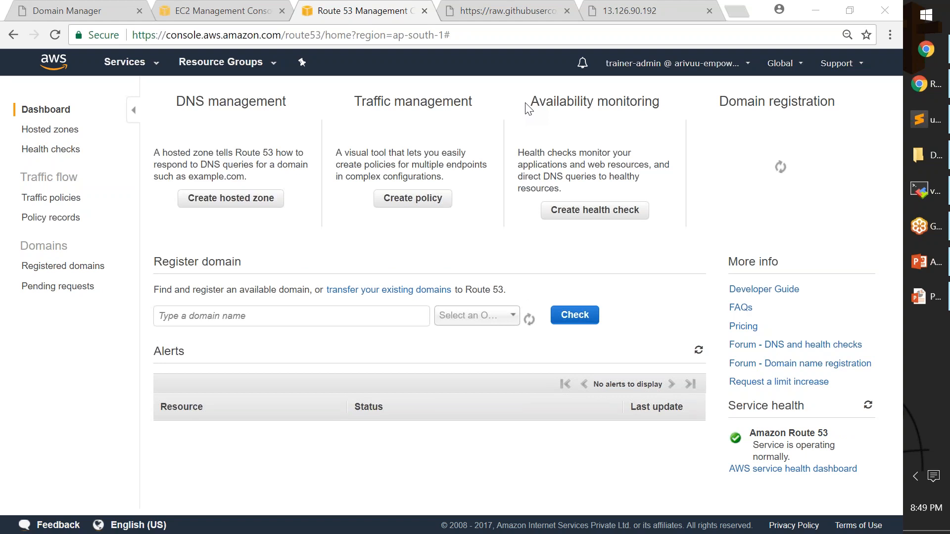
# - Get started with DNS management in Route 53 and open the hosted zones list
pyautogui.scroll(-2, 238, 343)
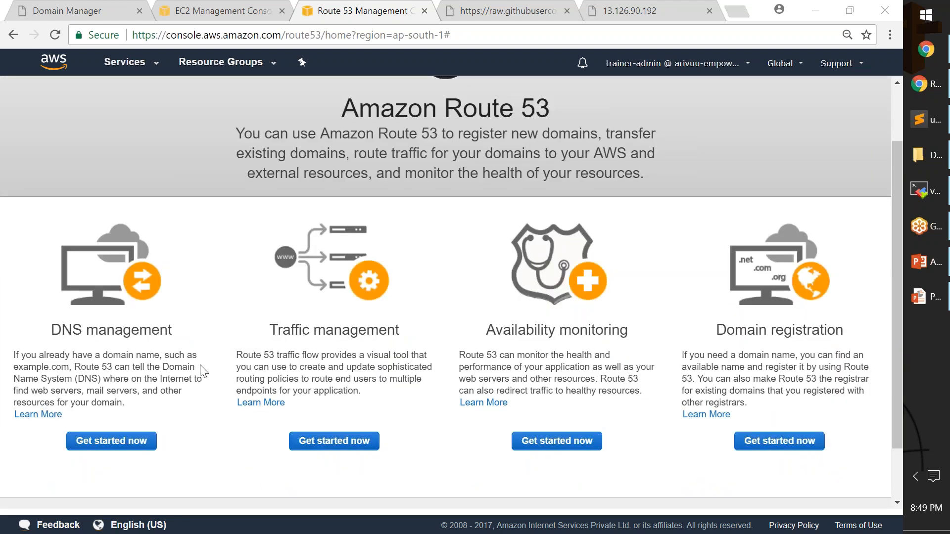
pyautogui.scroll(-2, 201, 366)
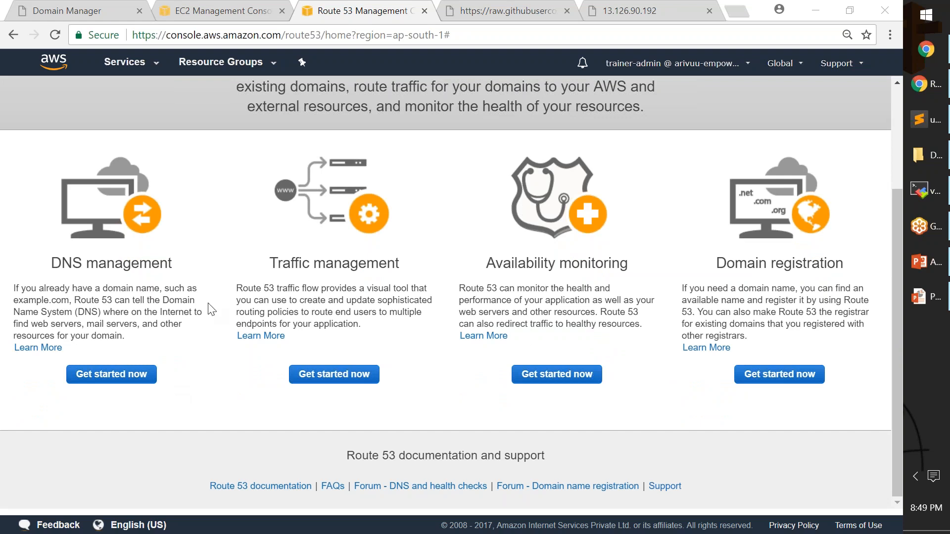
pyautogui.click(111, 374)
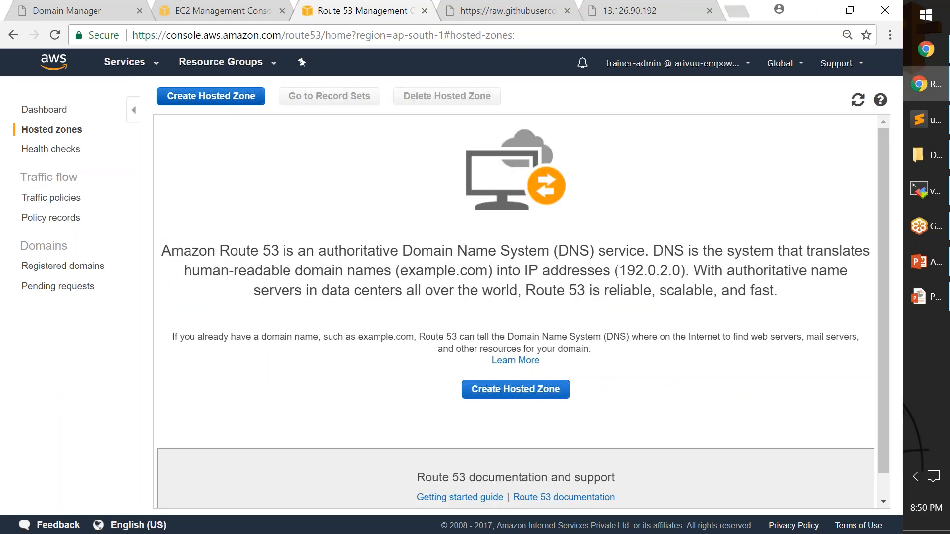
pyautogui.click(225, 99)
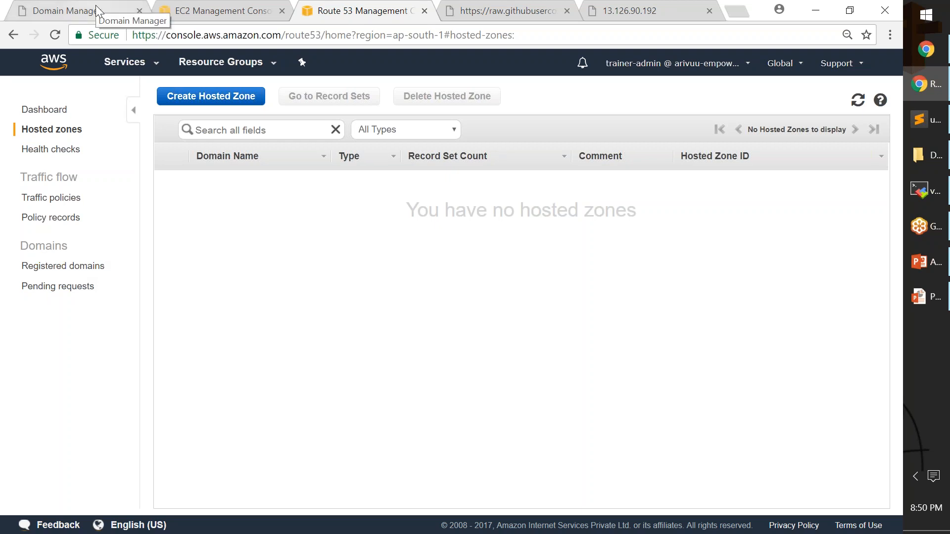
# - Switch to GoDaddy's Domain Manager and copy the domain name NAVANIRMAN.NET from the DNS Management page
pyautogui.click(92, 18)
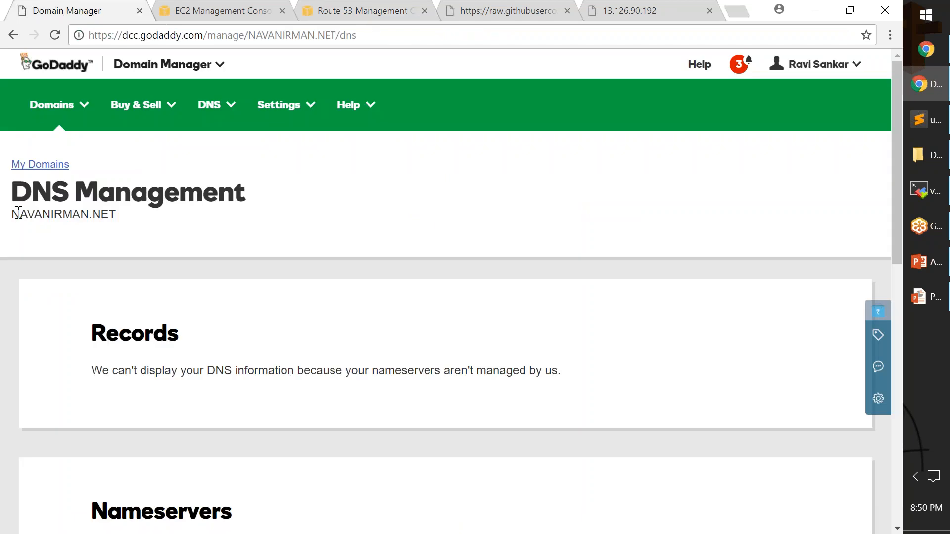
pyautogui.moveTo(15, 214); pyautogui.dragTo(123, 217)
pyautogui.hotkey('ctrl', 'c')
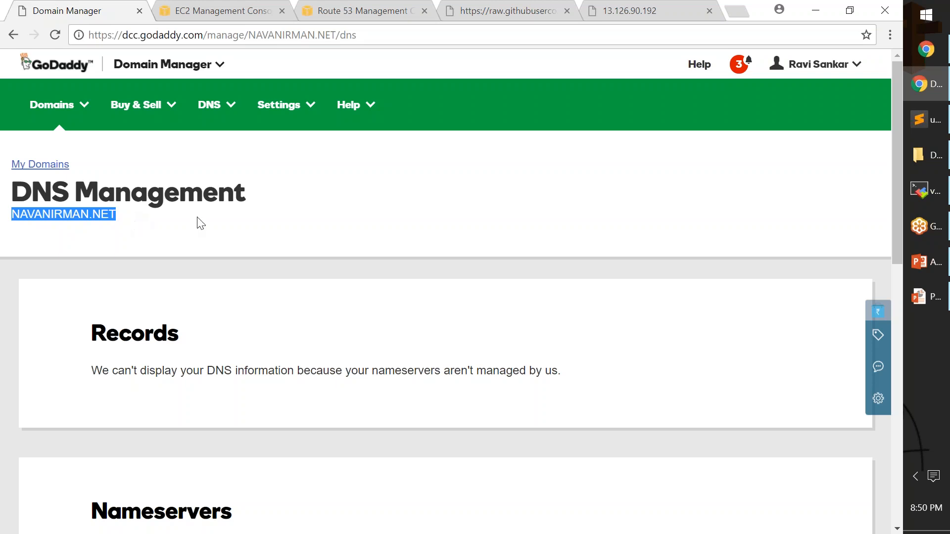
# - Load navanirman.net in a new browser tab and retry it to check whether the domain resolves
pyautogui.click(726, 24)
pyautogui.hotkey('ctrl', 't')
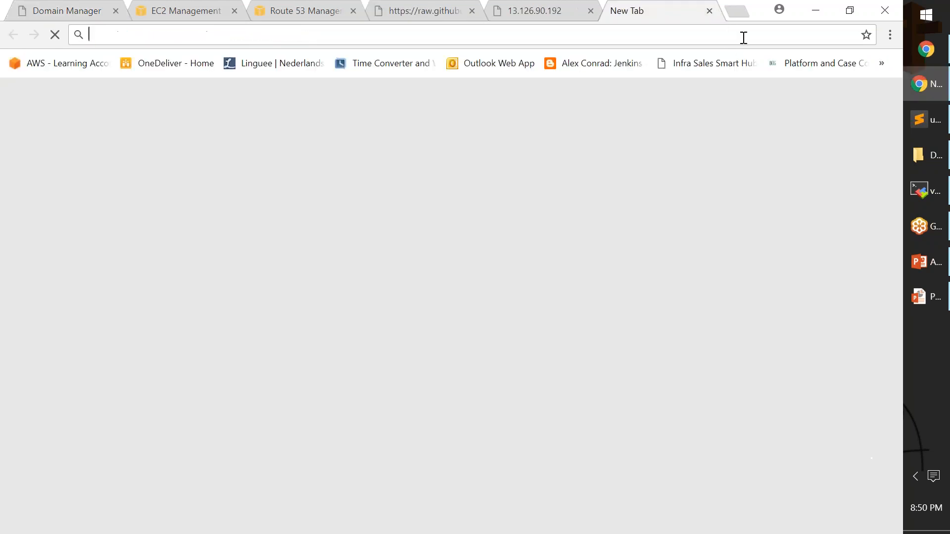
pyautogui.hotkey('ctrl', 'v')
pyautogui.press('Return')
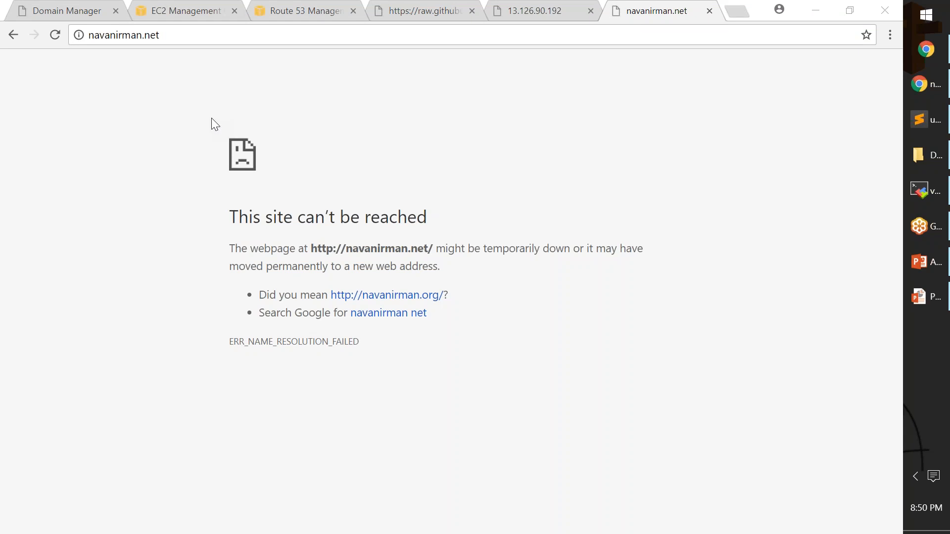
pyautogui.click(218, 35)
pyautogui.press('Return')
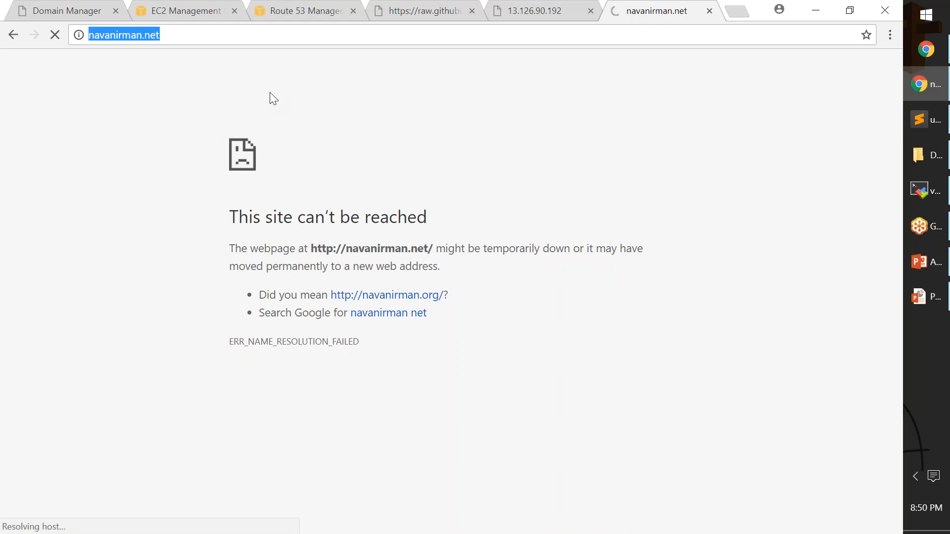
# - Return to GoDaddy's DNS Management page and examine the domain's Nameservers section
pyautogui.click(56, 11)
pyautogui.moveTo(113, 214); pyautogui.dragTo(21, 205)
pyautogui.scroll(-6, 233, 265)
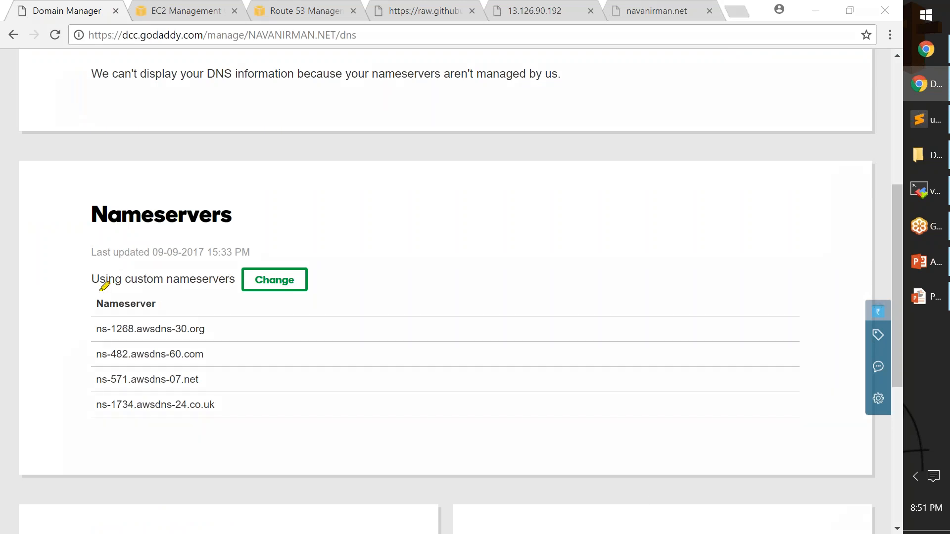
# - Mark the Nameservers section and its nameserver list with yellow brackets and an arrow, and clear the markings
pyautogui.moveTo(99, 186)
pyautogui.mouseDown()
pyautogui.moveTo(55, 192)
pyautogui.moveTo(64, 462)
pyautogui.moveTo(142, 463)
pyautogui.mouseUp()
pyautogui.click(259, 182)
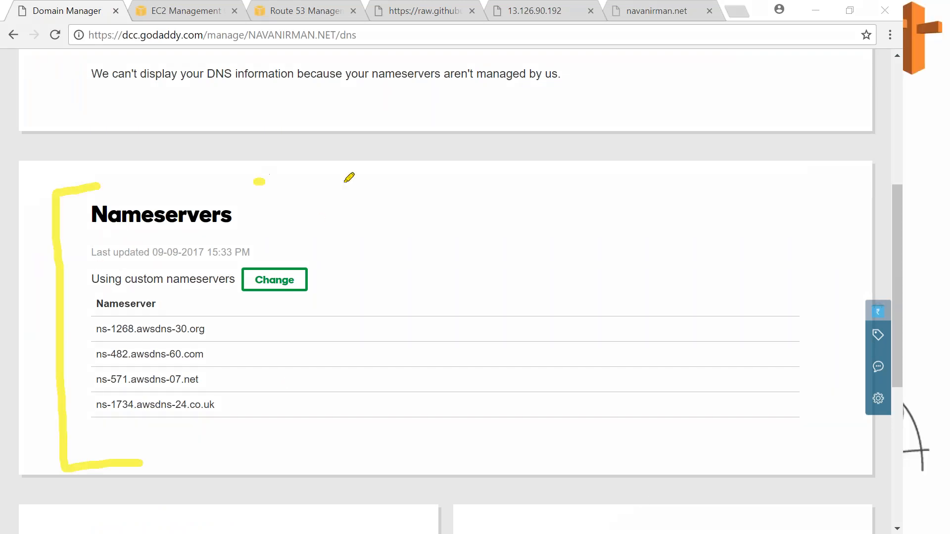
pyautogui.moveTo(344, 182)
pyautogui.mouseDown()
pyautogui.moveTo(341, 450)
pyautogui.moveTo(260, 454)
pyautogui.mouseUp()
pyautogui.click(201, 319)
pyautogui.moveTo(225, 321)
pyautogui.mouseDown()
pyautogui.moveTo(228, 425)
pyautogui.moveTo(199, 424)
pyautogui.mouseUp()
pyautogui.click(331, 320)
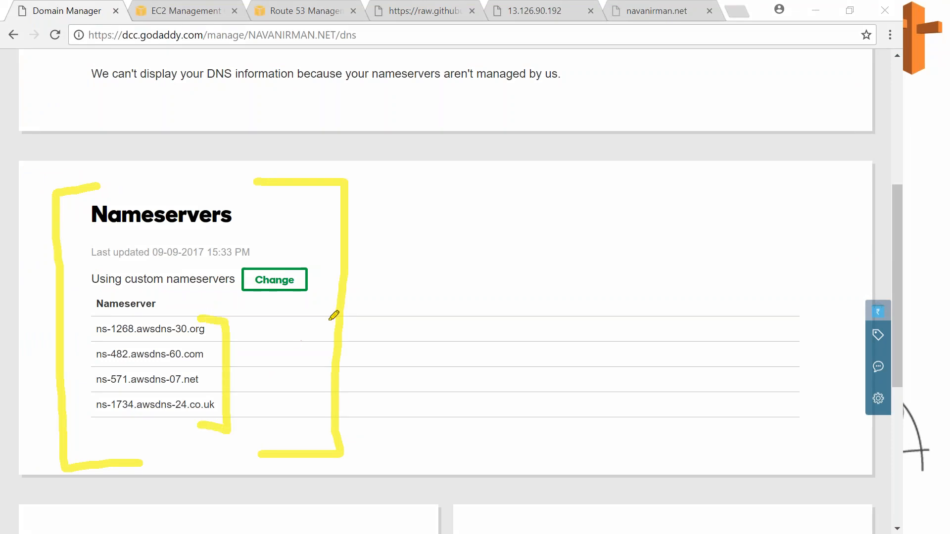
pyautogui.moveTo(331, 319); pyautogui.dragTo(254, 367)
pyautogui.moveTo(272, 330)
pyautogui.mouseDown()
pyautogui.moveTo(255, 364)
pyautogui.moveTo(278, 372)
pyautogui.mouseUp()
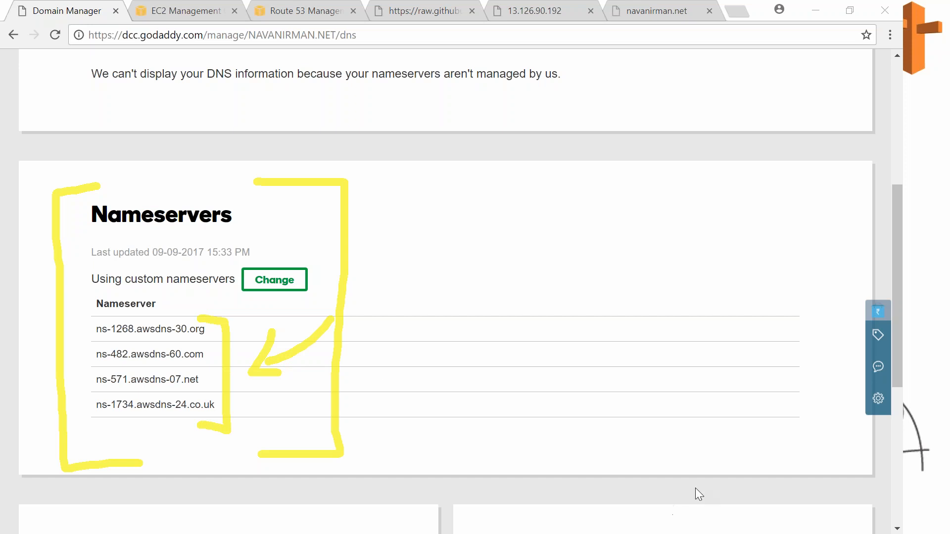
pyautogui.click(708, 487)
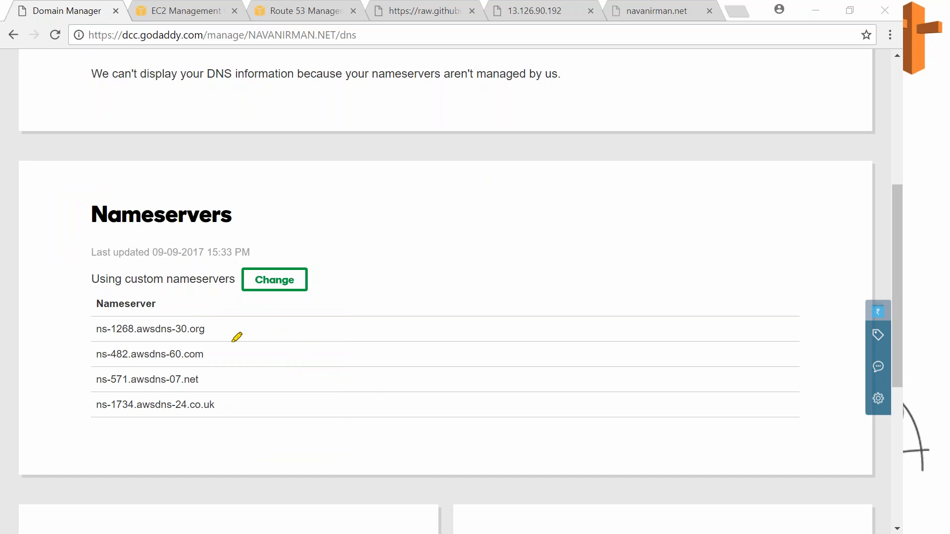
pyautogui.moveTo(350, 217)
pyautogui.mouseDown()
pyautogui.moveTo(280, 269)
pyautogui.moveTo(331, 257)
pyautogui.mouseUp()
# - Switch to Route 53, start creating a hosted zone and paste NAVANIRMAN.NET as its domain name
pyautogui.click(313, 7)
pyautogui.click(228, 99)
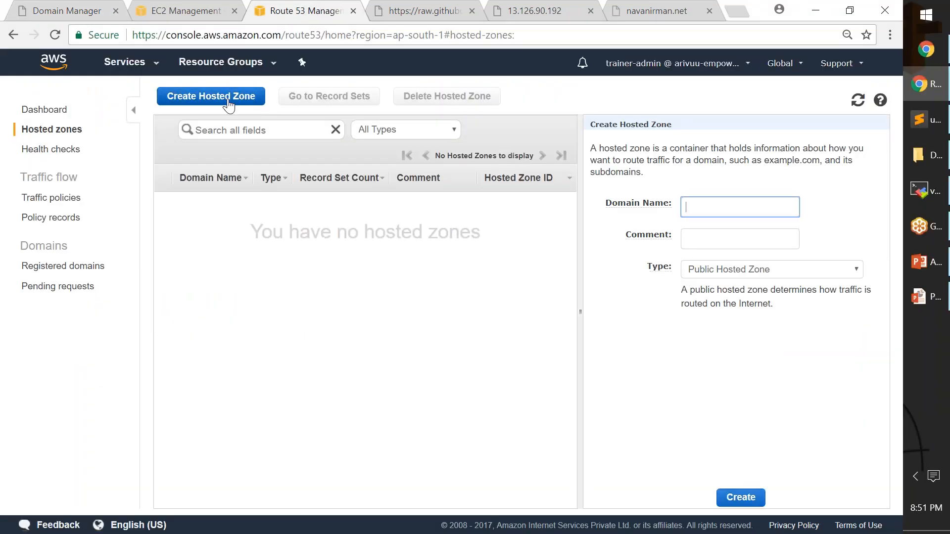
pyautogui.click(750, 119)
pyautogui.click(786, 206)
pyautogui.hotkey('ctrl', 'v')
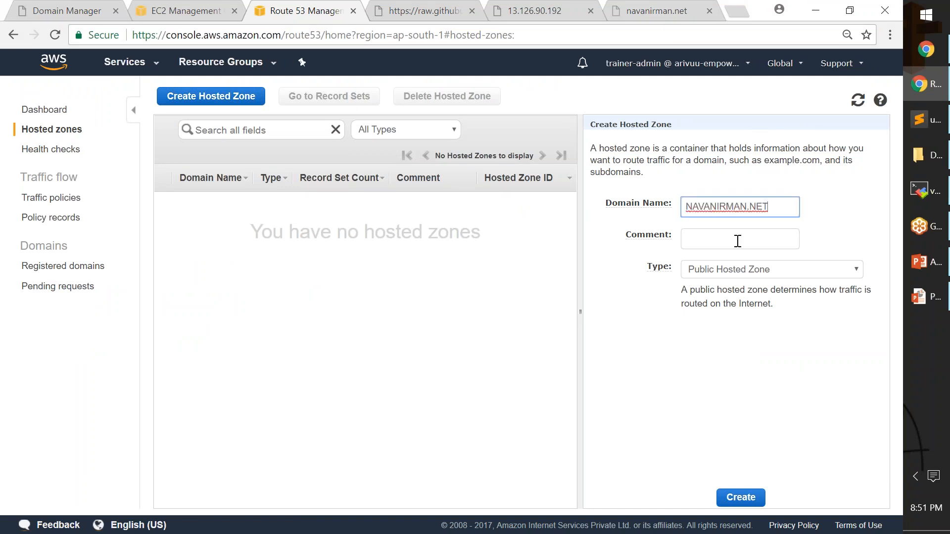
pyautogui.click(708, 236)
pyautogui.click(688, 207)
pyautogui.hotkey('ctrl', 'a')
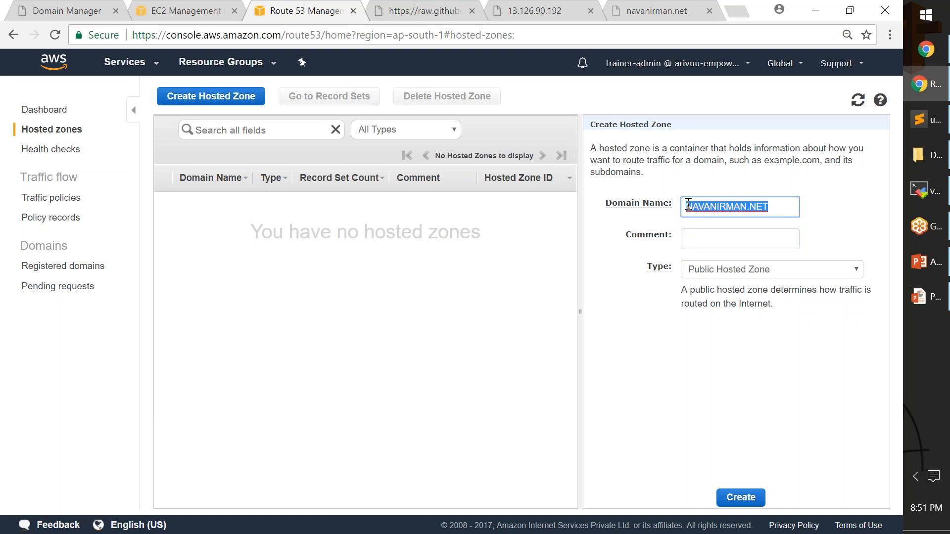
pyautogui.press('Tab')
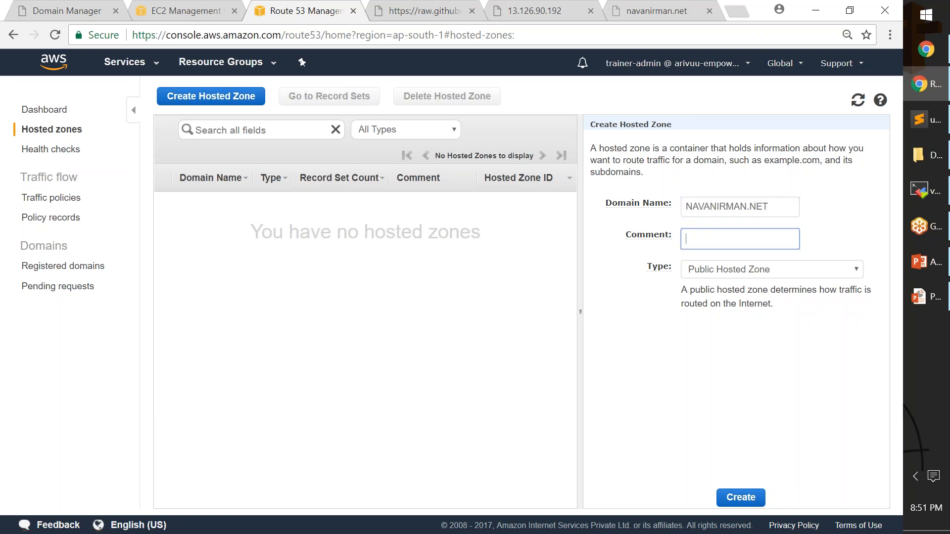
pyautogui.click(738, 11)
pyautogui.click(565, 15)
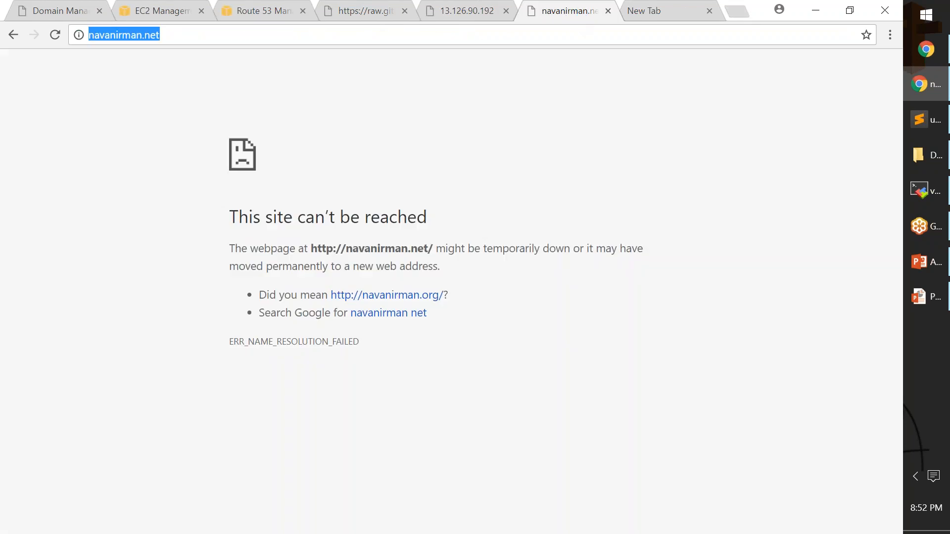
pyautogui.click(653, 14)
pyautogui.write('wwww')
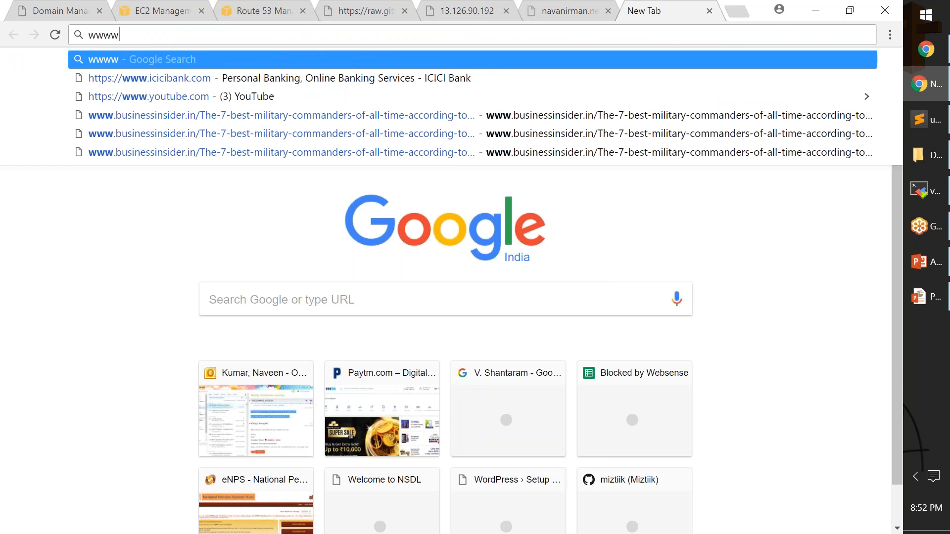
pyautogui.press('BackSpace')
pyautogui.write('.nav')
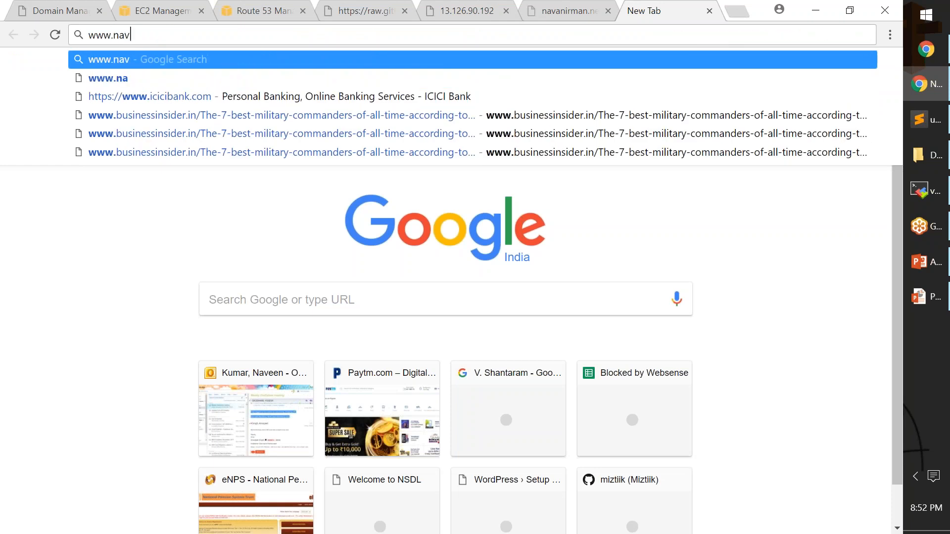
pyautogui.write('nirman.net')
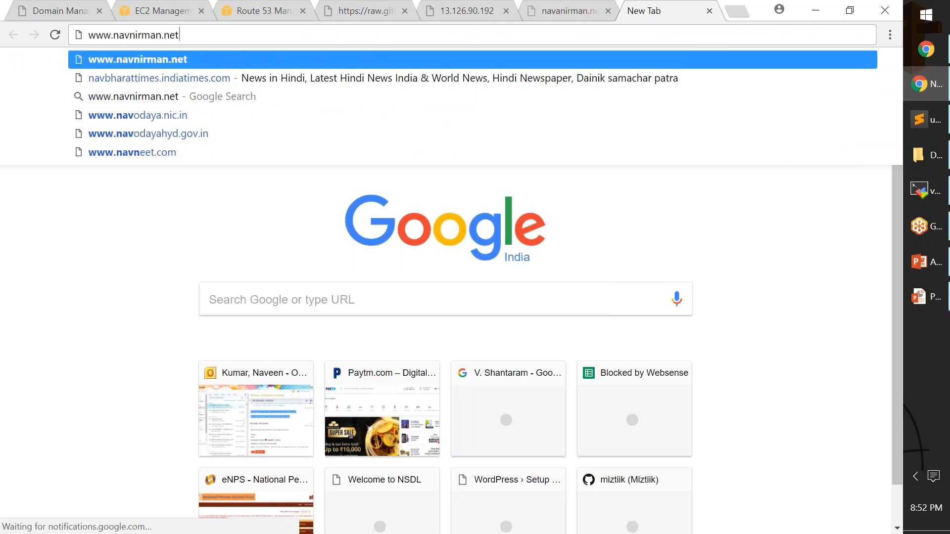
pyautogui.press('Return')
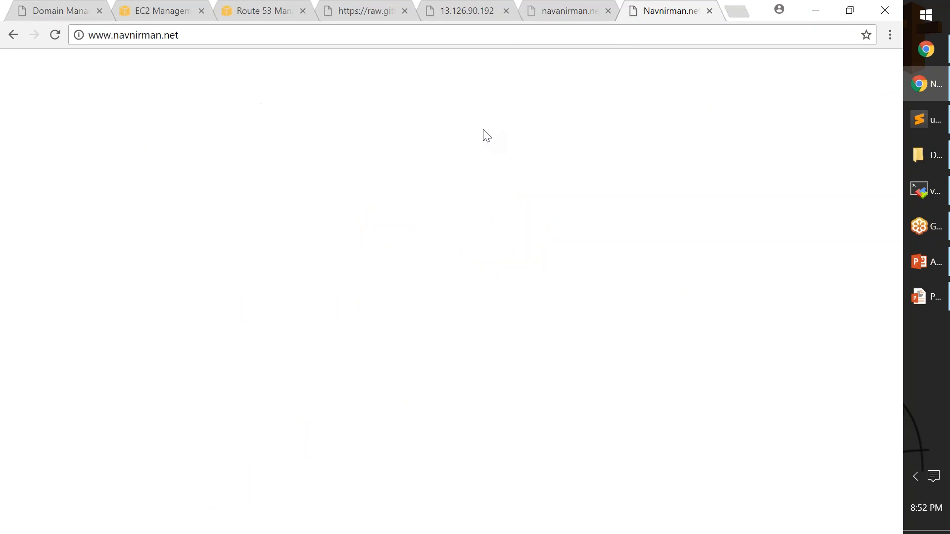
# - Return to Route 53, add the comment Valaxy-Demo-For-Route53-Public-Hosted-Zone, choose Public Hosted Zone as the type, and create the zone
pyautogui.click(51, 11)
pyautogui.click(299, 8)
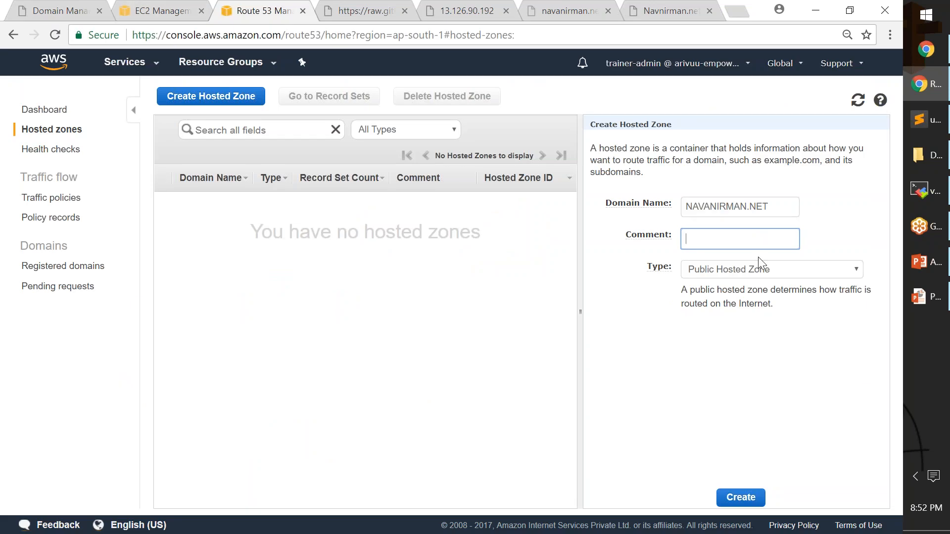
pyautogui.write('Valaxy-Demo-For-Route')
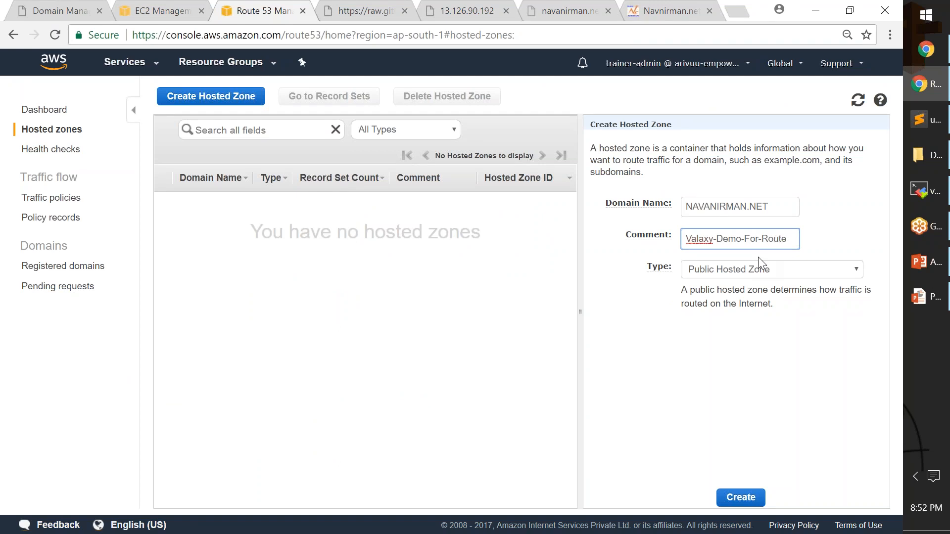
pyautogui.write('53-Public-Hosted-Zone')
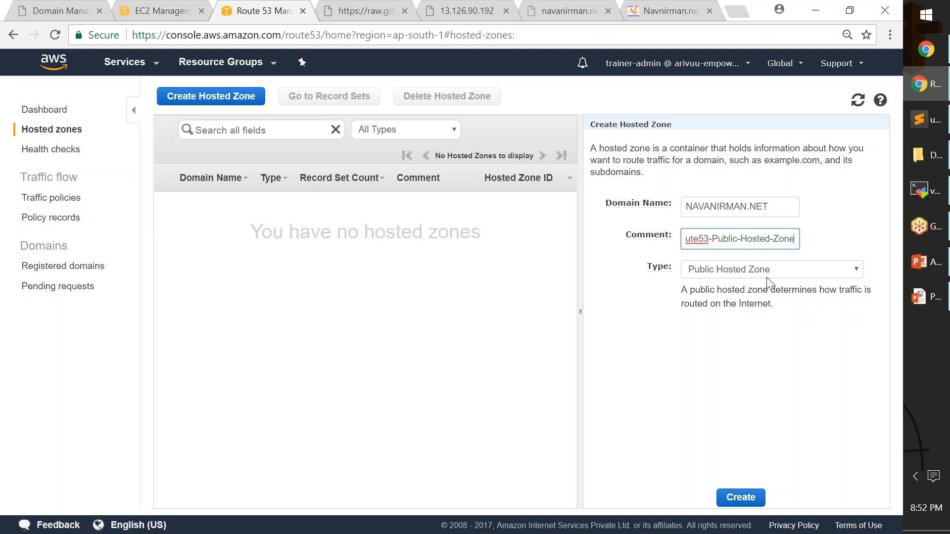
pyautogui.click(762, 273)
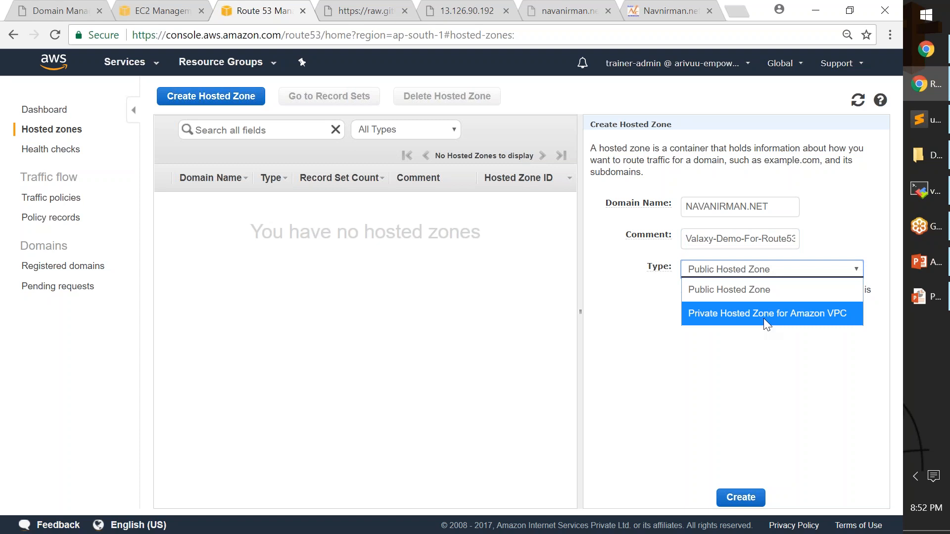
pyautogui.click(732, 292)
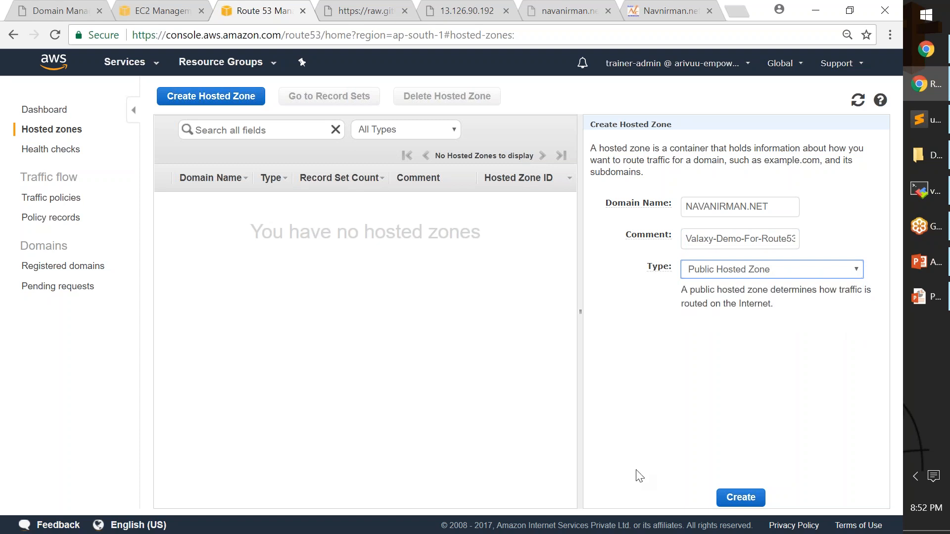
pyautogui.click(748, 494)
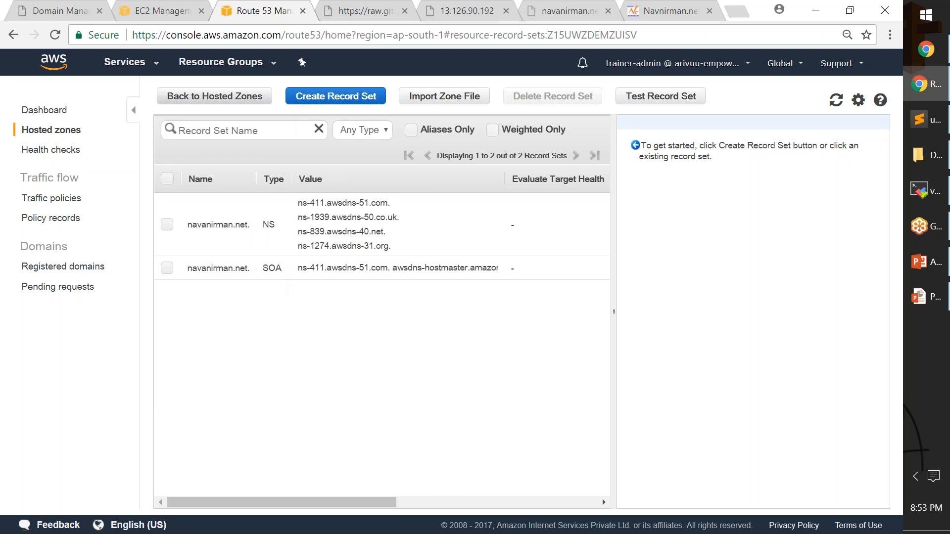
# - Select the navanirman.net NS record set, then launch Notepad and paste the domain name NAVANIRMAN.NET into it
pyautogui.moveTo(298, 203); pyautogui.dragTo(394, 256)
pyautogui.click(394, 257)
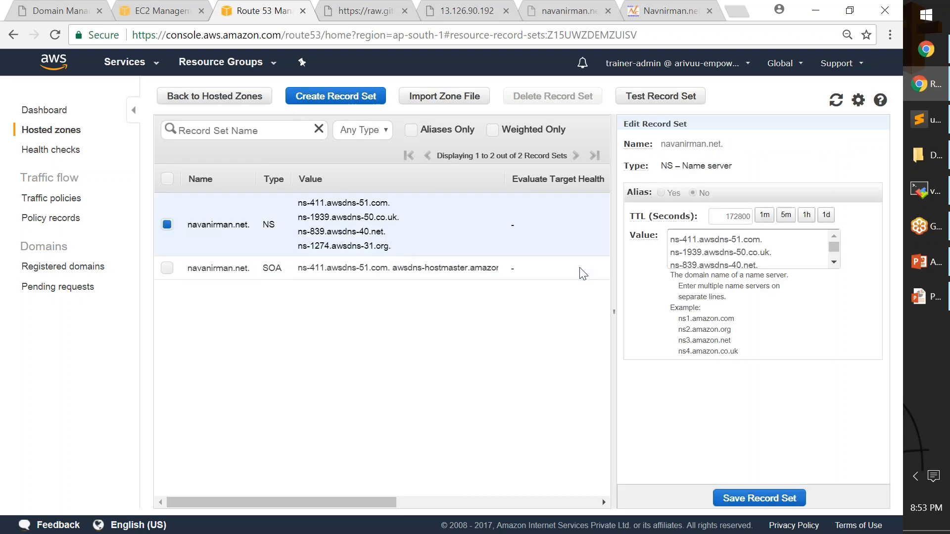
pyautogui.press('super+r')
pyautogui.write('no')
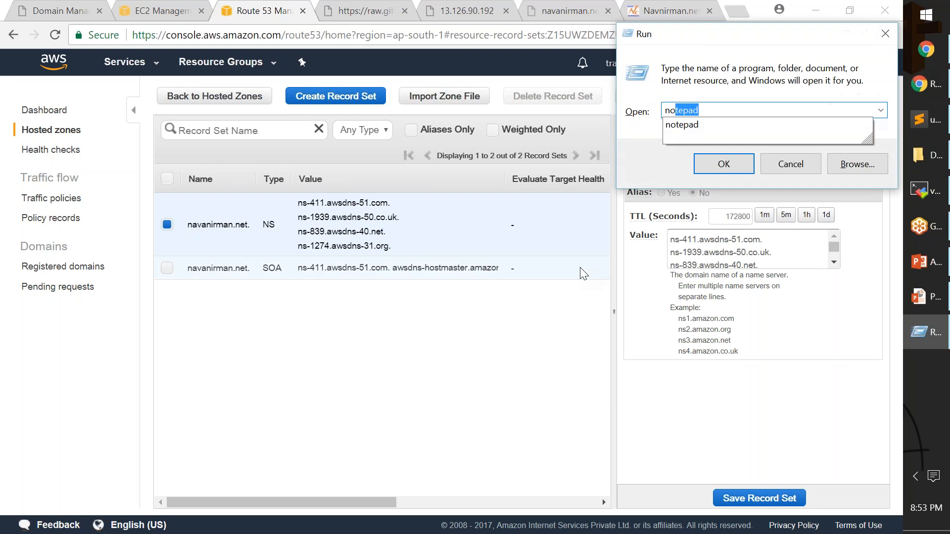
pyautogui.press('Return')
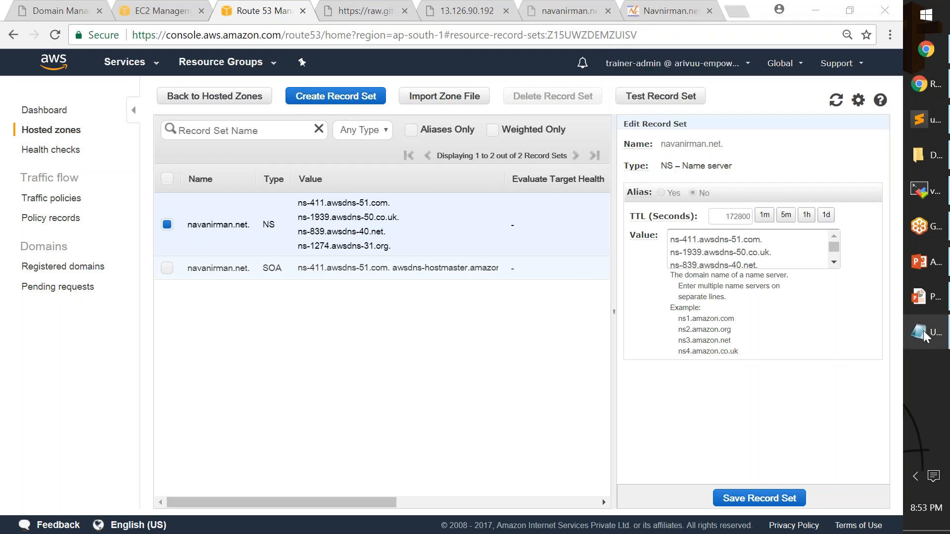
pyautogui.write('NAVANIRMAN.NET')
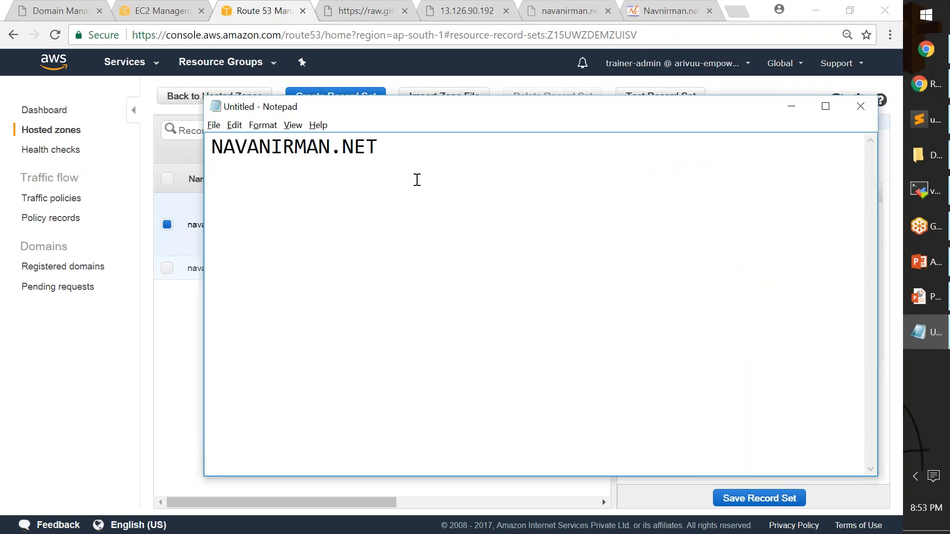
# - Copy the four name server values from the NS record set into Notepad, below the domain name and a blank line
pyautogui.hotkey('alt', 'Tab')
pyautogui.moveTo(298, 202); pyautogui.dragTo(397, 246)
pyautogui.hotkey('alt', 'Tab')
pyautogui.hotkey('alt', 'Tab')
pyautogui.moveTo(674, 241); pyautogui.dragTo(811, 272)
pyautogui.hotkey('ctrl', 'c')
pyautogui.hotkey('alt', 'Tab')
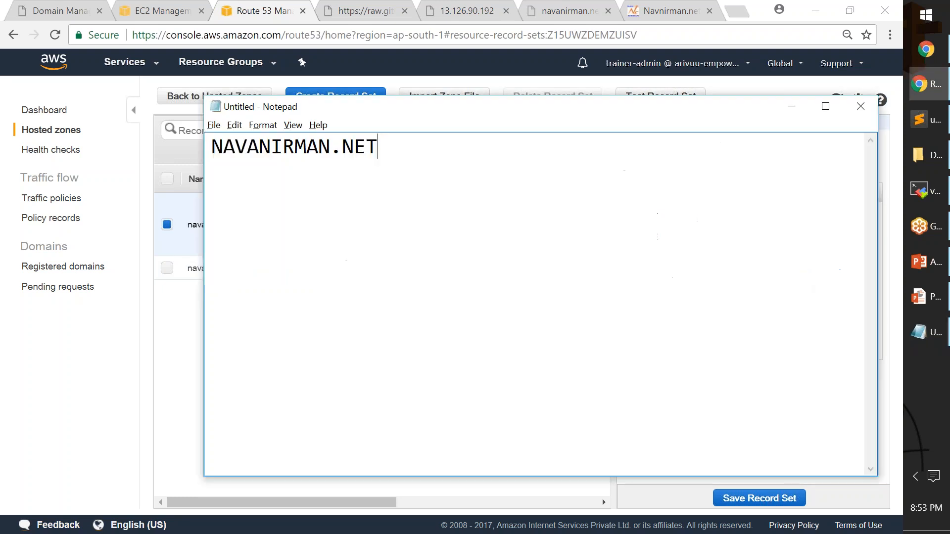
pyautogui.hotkey('ctrl', 'a')
pyautogui.click(505, 260)
pyautogui.press('Return')
pyautogui.press('Return')
pyautogui.hotkey('ctrl', 'v')
# - Remove the trailing dot from each of the four name servers in Notepad
pyautogui.click(513, 203)
pyautogui.press('BackSpace')
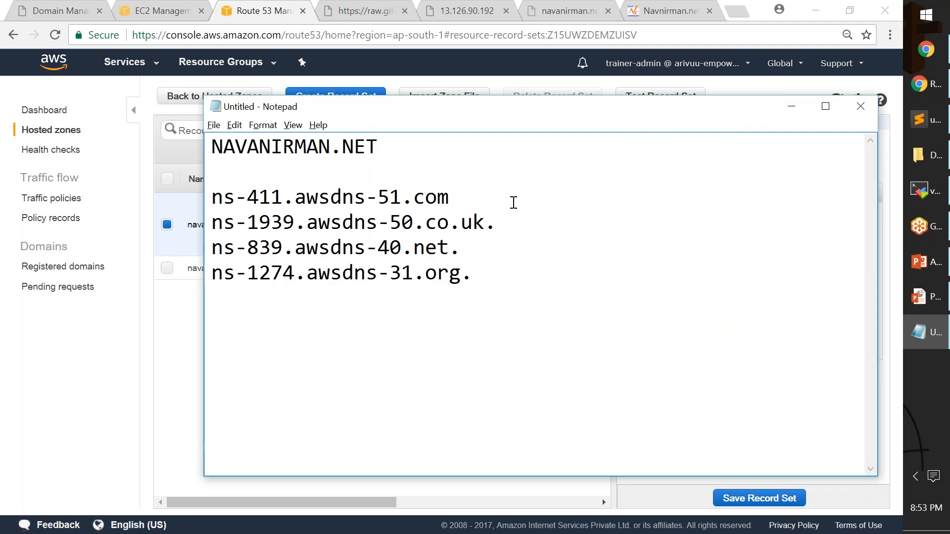
pyautogui.press('Down')
pyautogui.press('End')
pyautogui.press('BackSpace')
pyautogui.press('Down')
pyautogui.press('BackSpace')
pyautogui.press('Down')
pyautogui.press('End')
pyautogui.press('BackSpace')
# - Switch to GoDaddy's DNS Management page and examine its heading, the Domains options and the Nameservers section
pyautogui.click(56, 11)
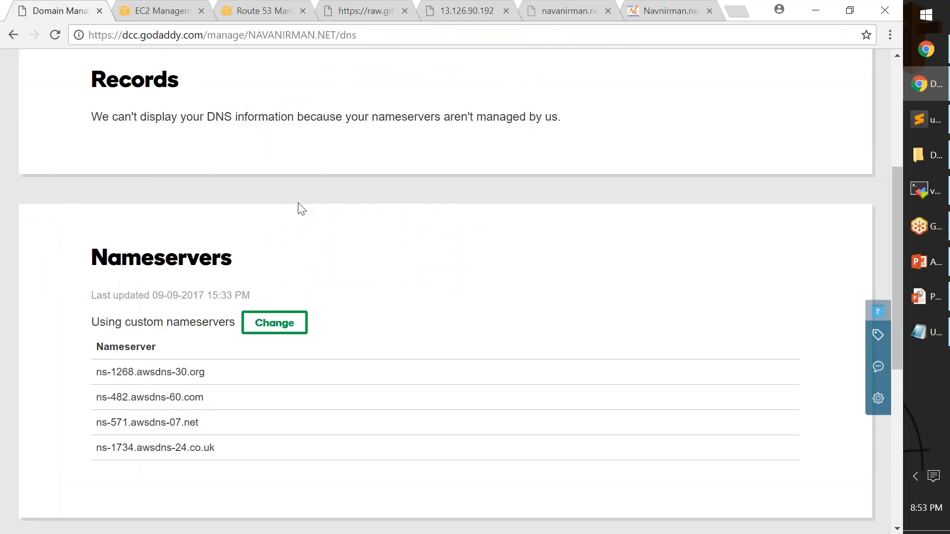
pyautogui.scroll(5, 299, 212)
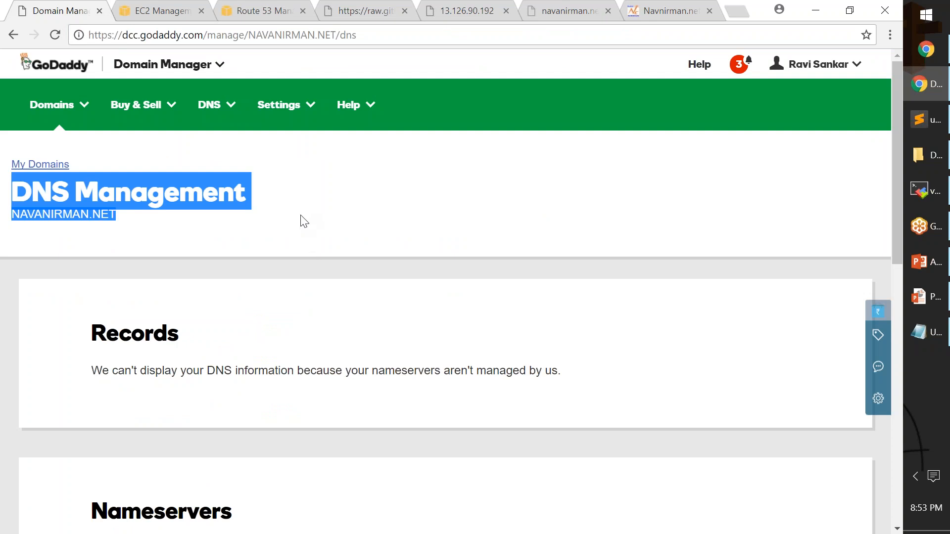
pyautogui.click(304, 202)
pyautogui.moveTo(14, 203); pyautogui.dragTo(289, 191)
pyautogui.click(417, 202)
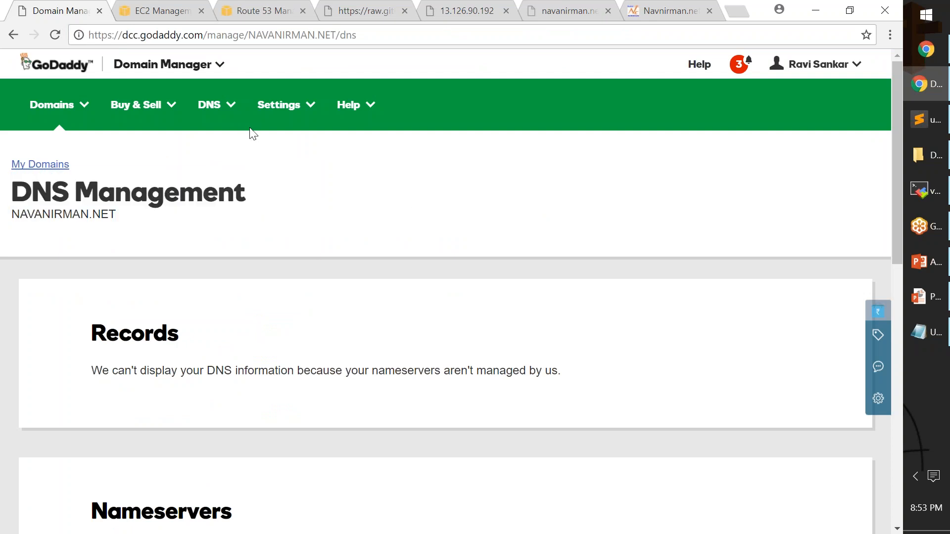
pyautogui.moveTo(81, 111)
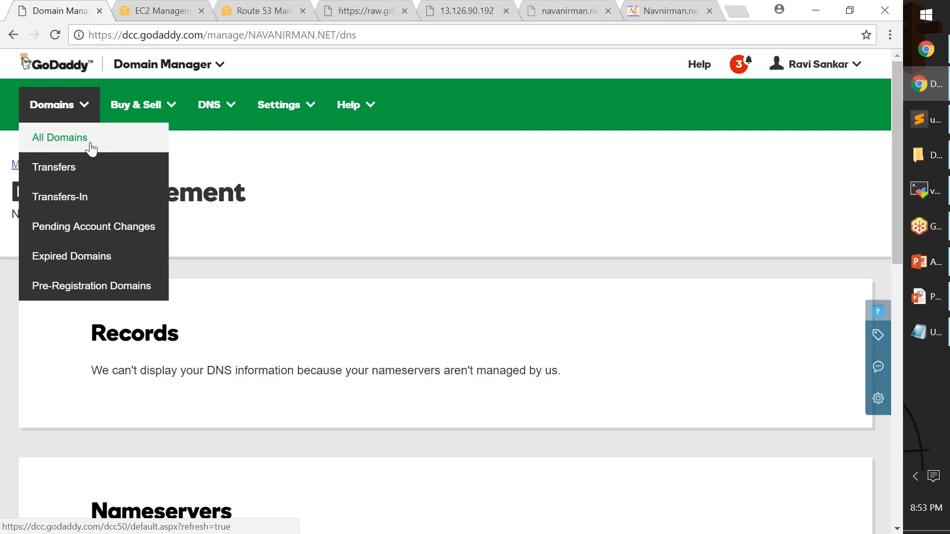
pyautogui.scroll(-2, 339, 221)
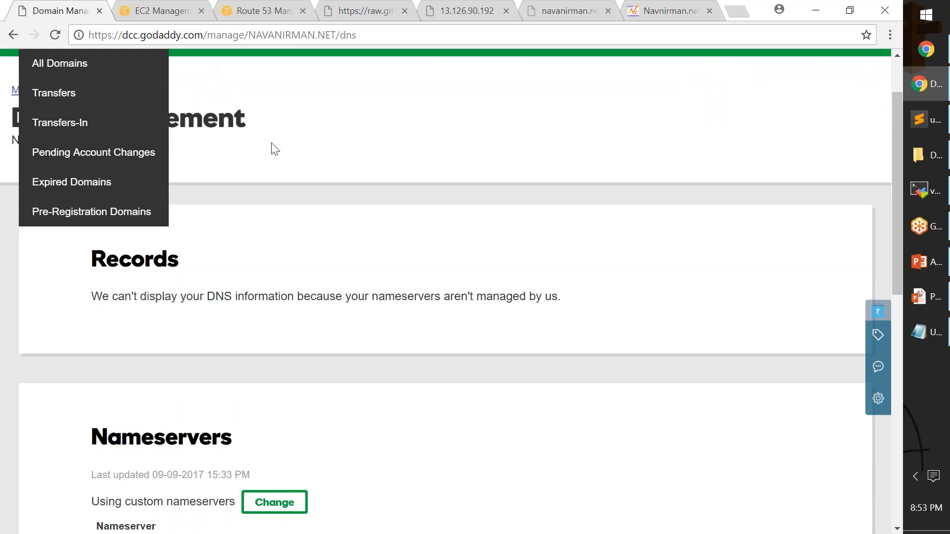
pyautogui.moveTo(13, 118); pyautogui.dragTo(234, 122)
pyautogui.scroll(-3, 330, 155)
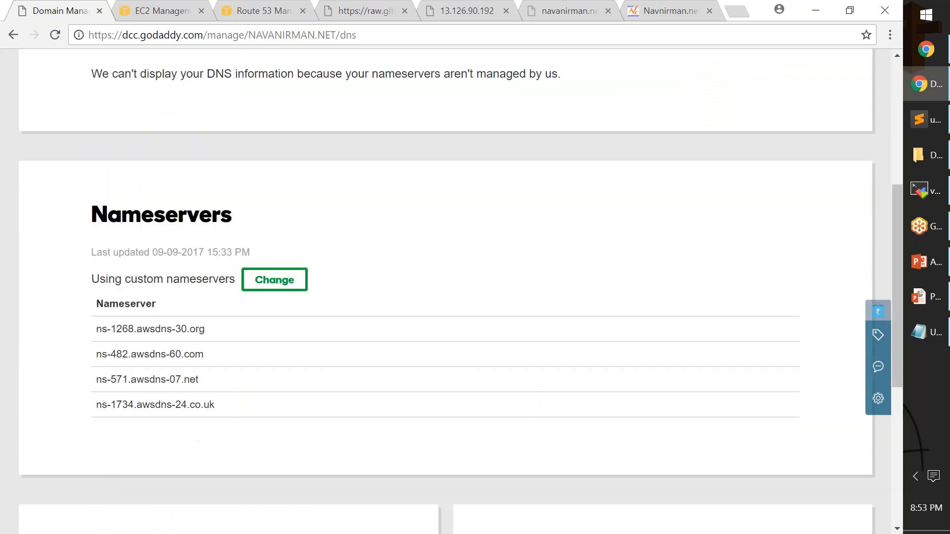
# - Open the domain's nameservers for editing, try the Default nameserver type, and set the type to Custom
pyautogui.click(277, 290)
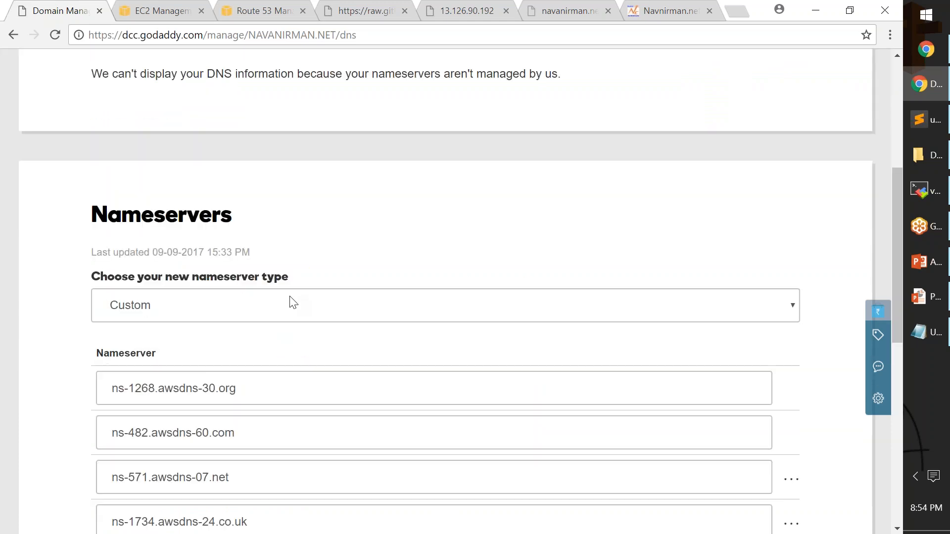
pyautogui.scroll(-3, 293, 303)
pyautogui.click(229, 164)
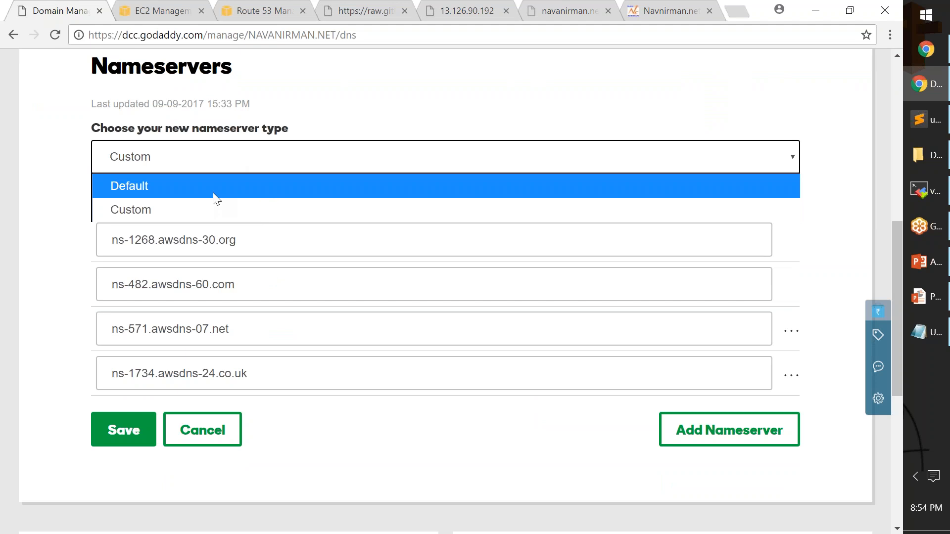
pyautogui.click(213, 192)
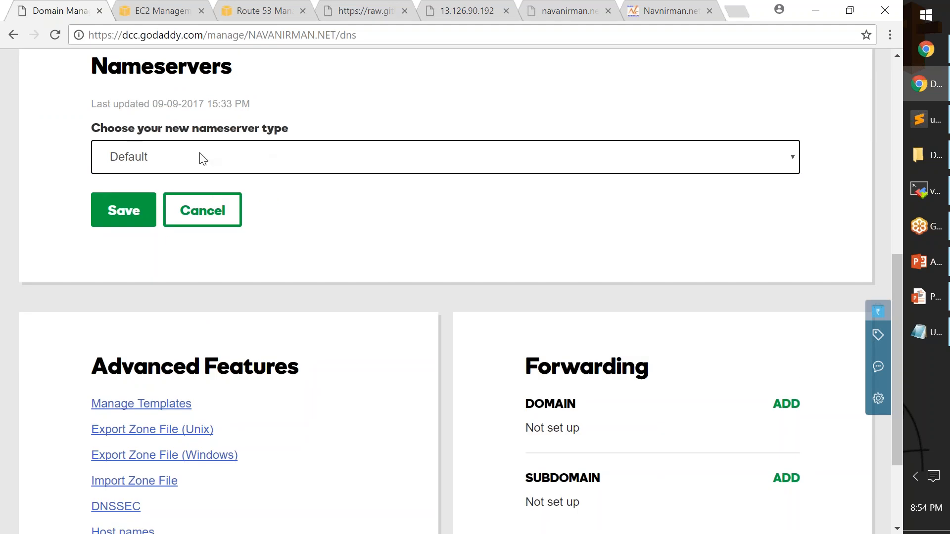
pyautogui.click(339, 167)
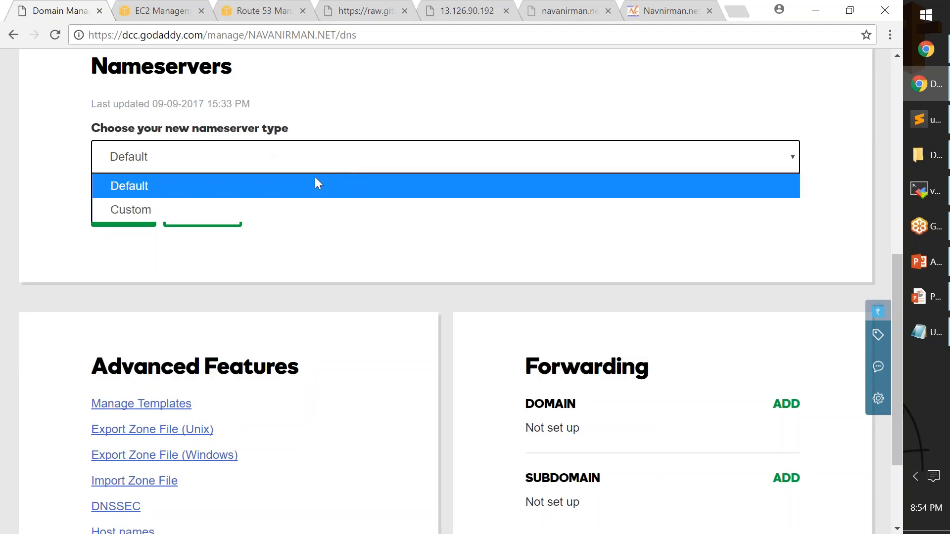
pyautogui.click(284, 210)
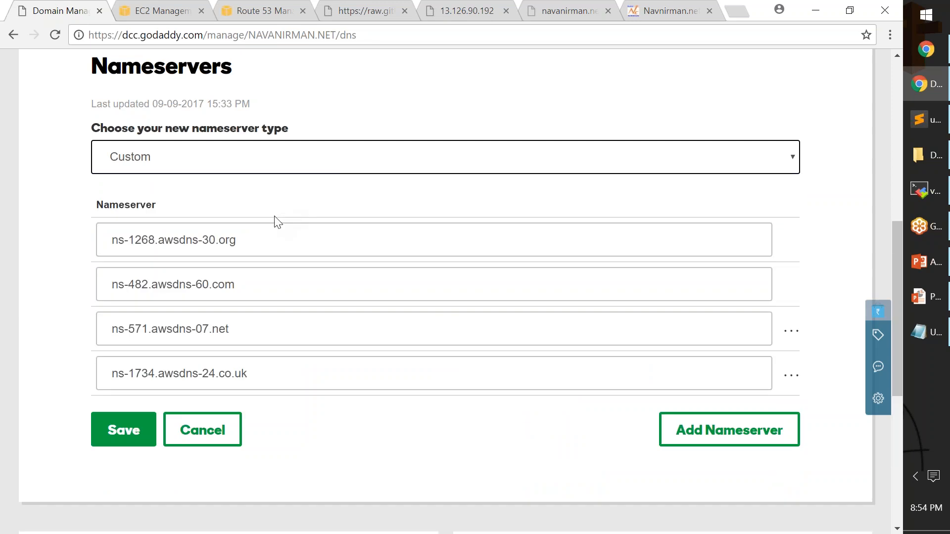
# - Clear the four existing custom nameserver entries
pyautogui.tripleClick(195, 238)
pyautogui.press('BackSpace')
pyautogui.press('Tab')
pyautogui.press('BackSpace')
pyautogui.press('Tab')
pyautogui.press('BackSpace')
pyautogui.press('Tab')
pyautogui.press('BackSpace')
# - Copy the name server ns-411.awsdns-51.com from Notepad into the first GoDaddy nameserver entry
pyautogui.hotkey('alt', 'Tab')
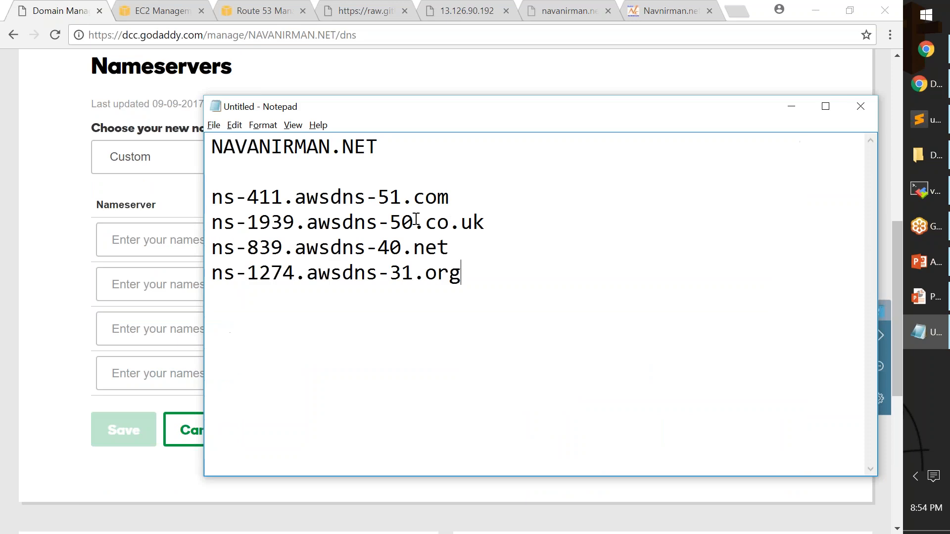
pyautogui.moveTo(451, 200); pyautogui.dragTo(122, 198)
pyautogui.hotkey('ctrl', 'c')
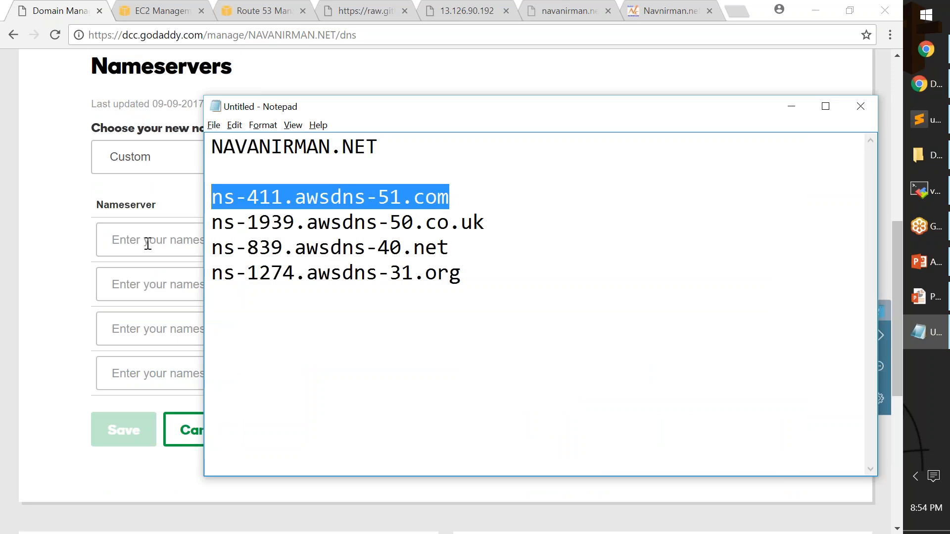
pyautogui.click(147, 239)
pyautogui.hotkey('ctrl', 'v')
# - Copy the name server ns-1939.awsdns-50.co.uk from Notepad into the second GoDaddy nameserver entry
pyautogui.click(235, 283)
pyautogui.hotkey('alt', 'Tab')
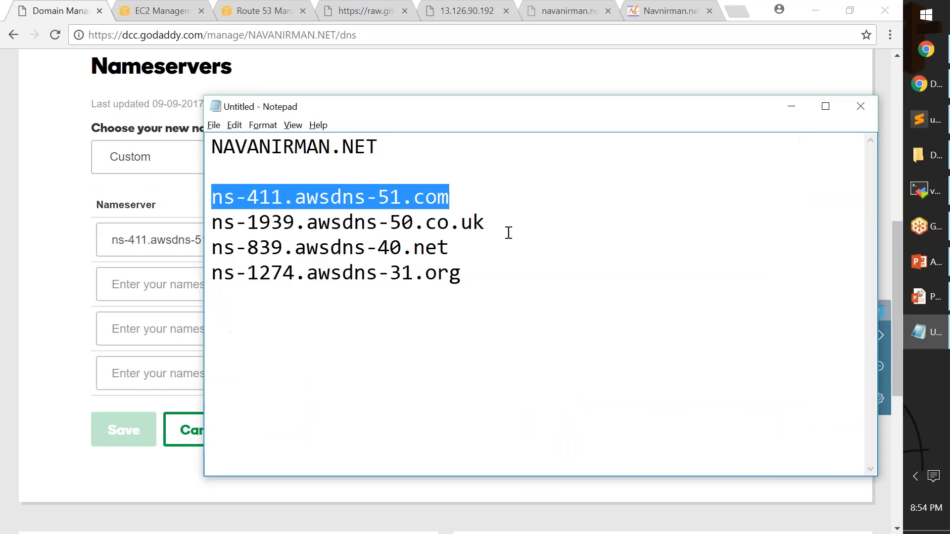
pyautogui.moveTo(507, 231); pyautogui.dragTo(206, 220)
pyautogui.hotkey('ctrl', 'c')
pyautogui.hotkey('alt', 'Tab')
pyautogui.hotkey('ctrl', 'v')
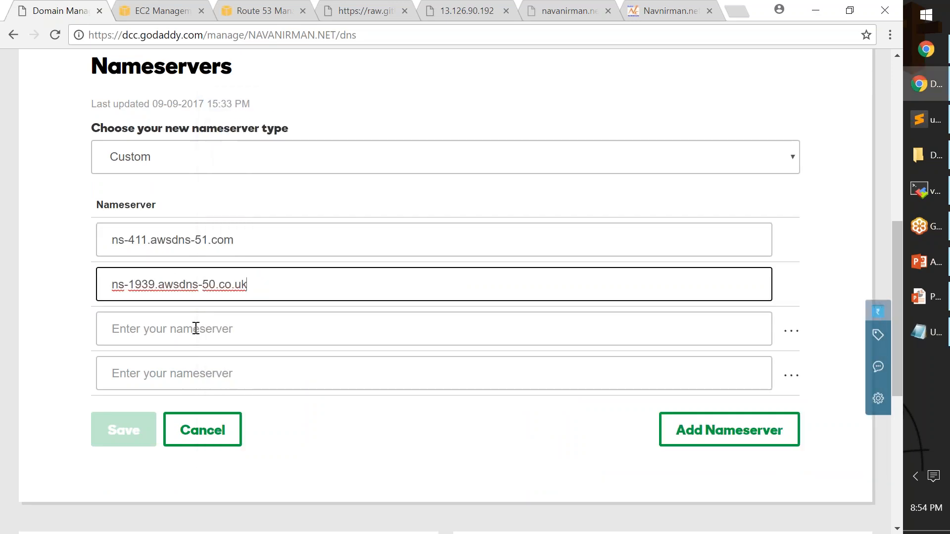
# - Copy the name server ns-839.awsdns-40.net from Notepad into the third GoDaddy nameserver entry
pyautogui.hotkey('alt', 'Tab')
pyautogui.click(448, 248)
pyautogui.hotkey('shift', 'Up')
pyautogui.hotkey('ctrl', 'c')
pyautogui.hotkey('alt', 'Tab')
pyautogui.click(165, 328)
pyautogui.hotkey('ctrl', 'v')
# - Copy the name server ns-1274.awsdns-31.org from Notepad into the fourth GoDaddy nameserver entry and save the custom nameservers
pyautogui.hotkey('alt', 'Tab')
pyautogui.moveTo(451, 314); pyautogui.dragTo(202, 300)
pyautogui.hotkey('ctrl', 'c')
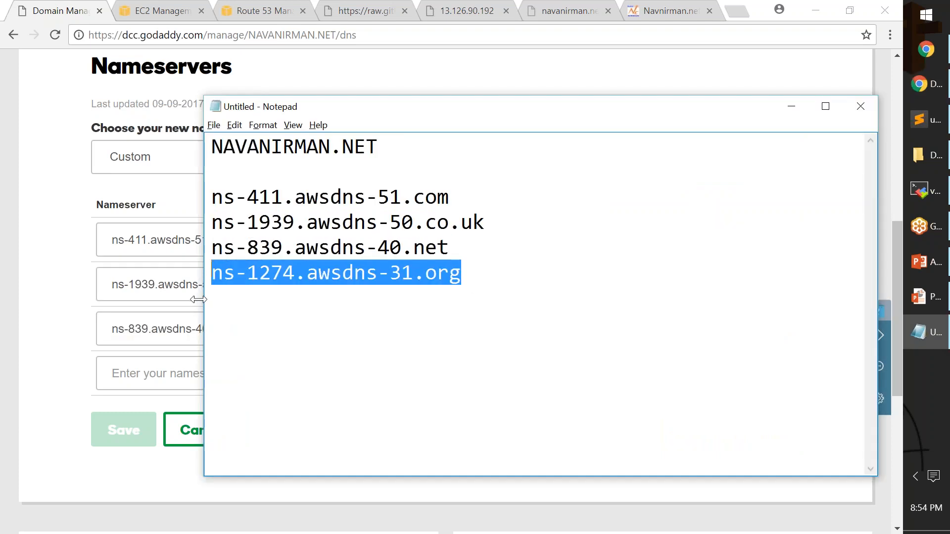
pyautogui.hotkey('alt', 'Tab')
pyautogui.click(136, 381)
pyautogui.hotkey('ctrl', 'v')
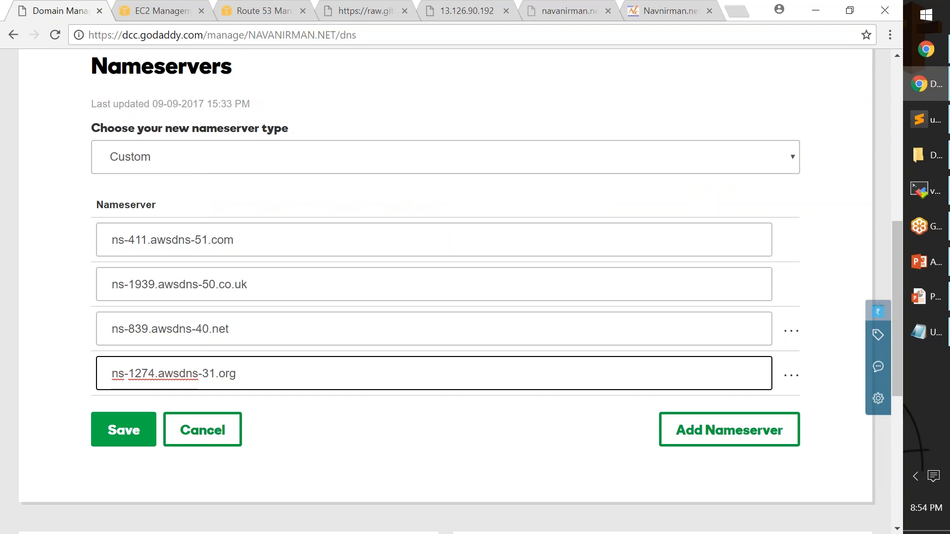
pyautogui.click(132, 431)
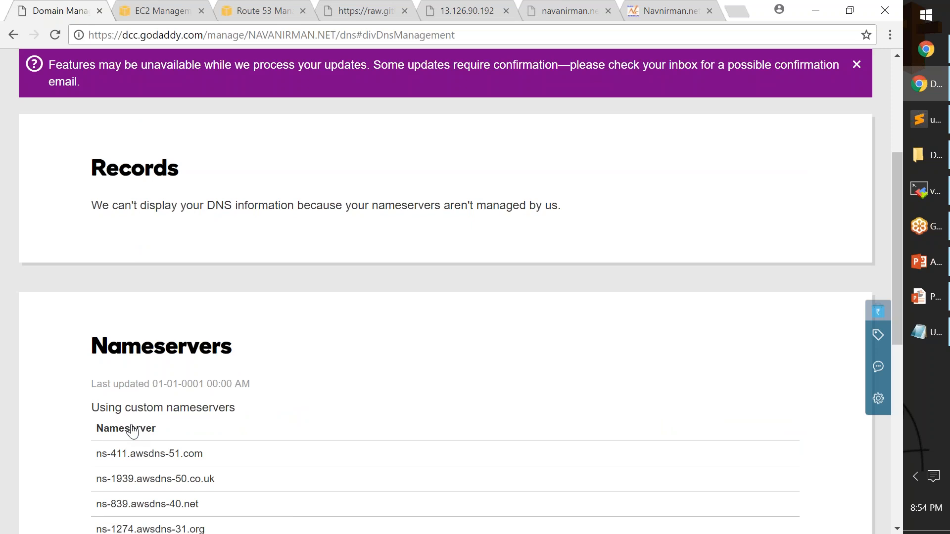
# - Read the GoDaddy notice about features being unavailable during updates and dismiss it
pyautogui.hotkey('alt', 'Tab')
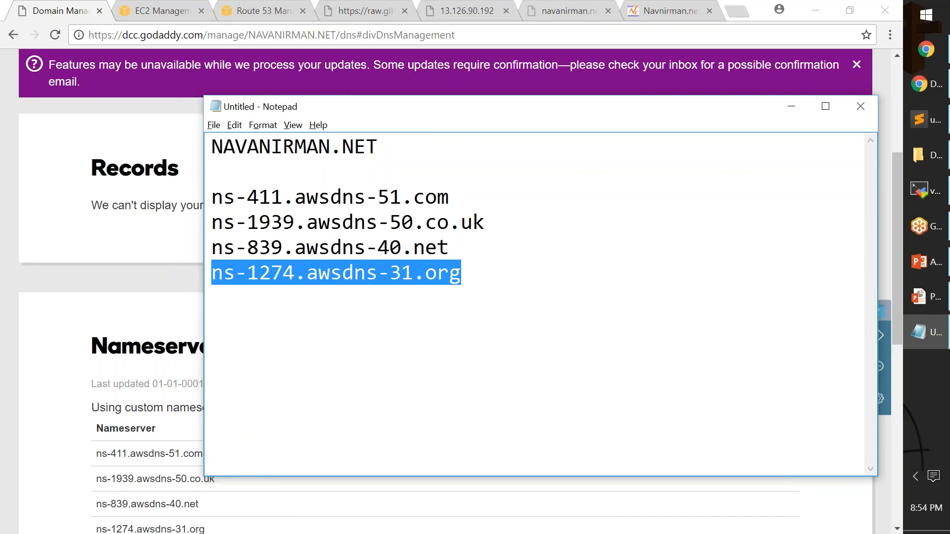
pyautogui.moveTo(572, 65); pyautogui.dragTo(824, 79)
pyautogui.click(94, 109)
pyautogui.click(857, 64)
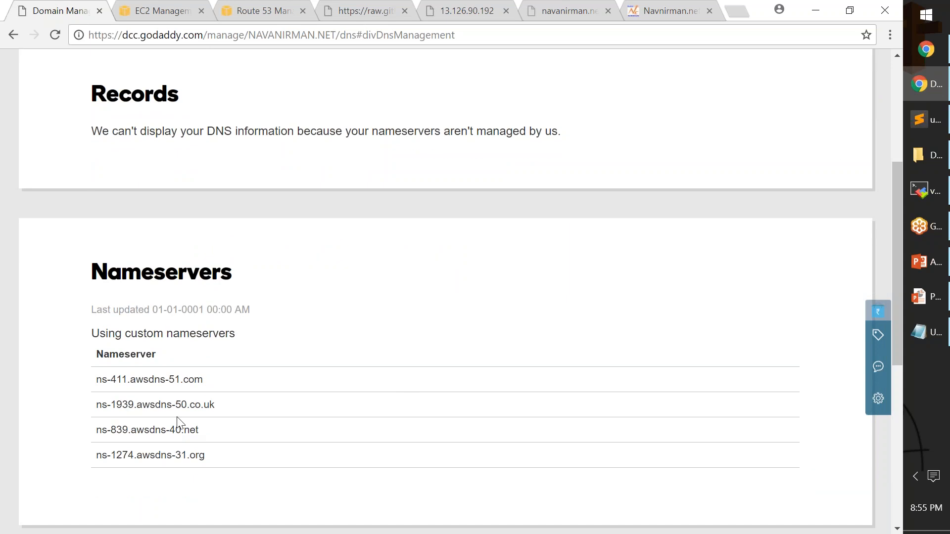
# - In the Route 53 hosted zone, create a record set named www of type CNAME with the value navanirman.net
pyautogui.click(266, 10)
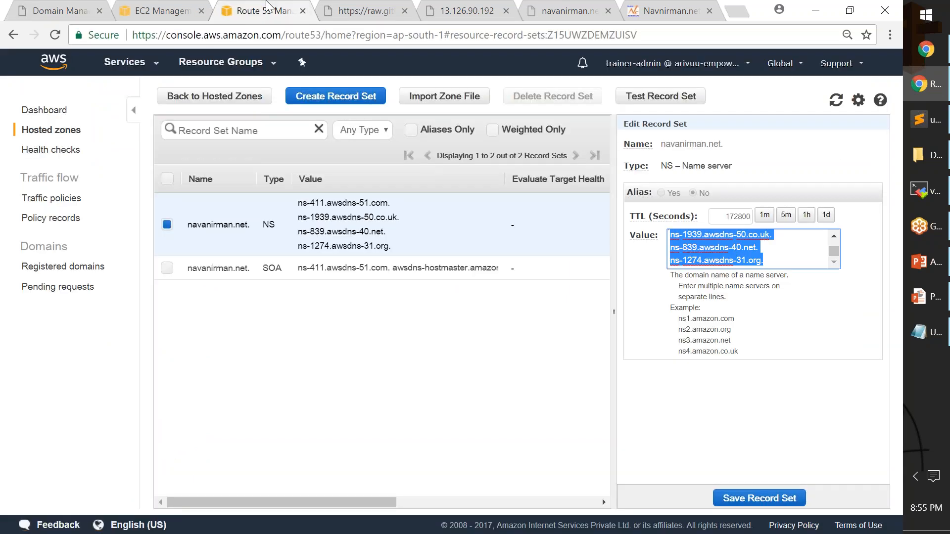
pyautogui.click(318, 348)
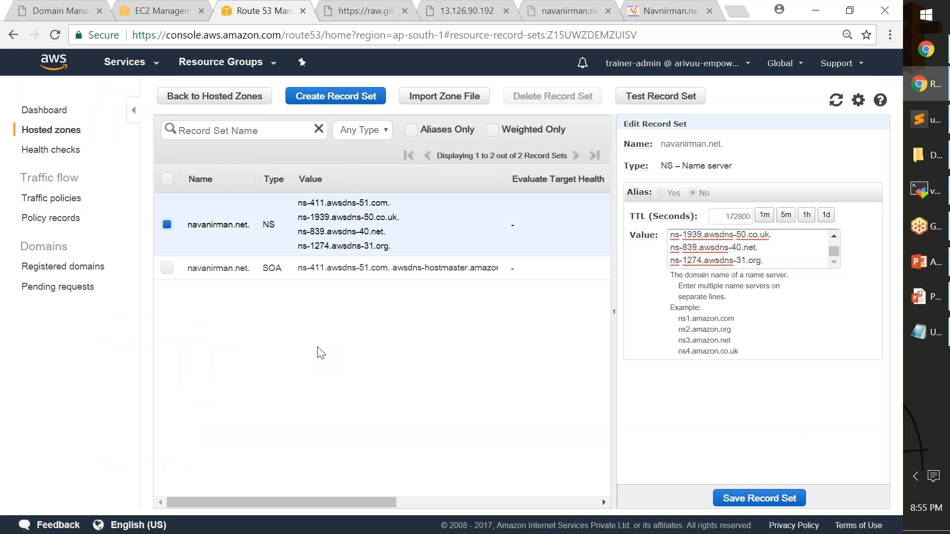
pyautogui.click(325, 100)
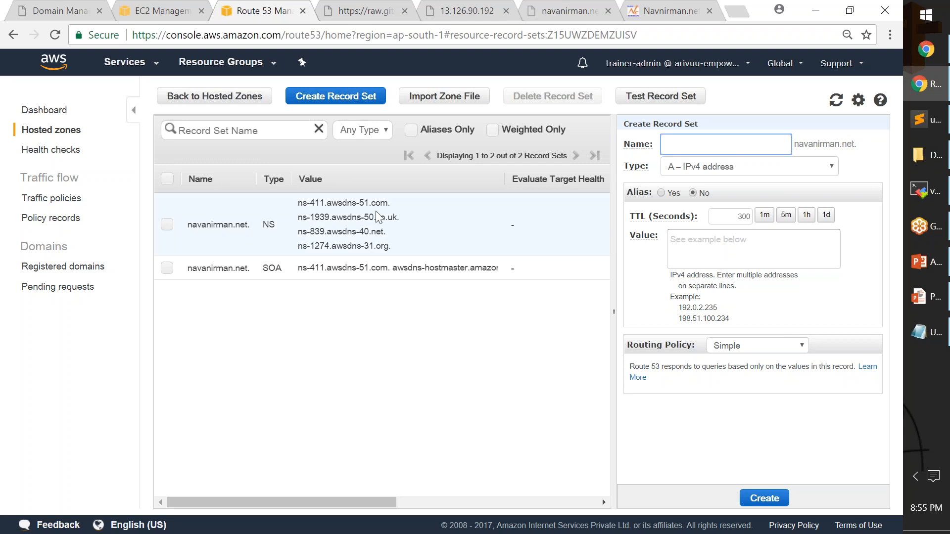
pyautogui.moveTo(648, 163)
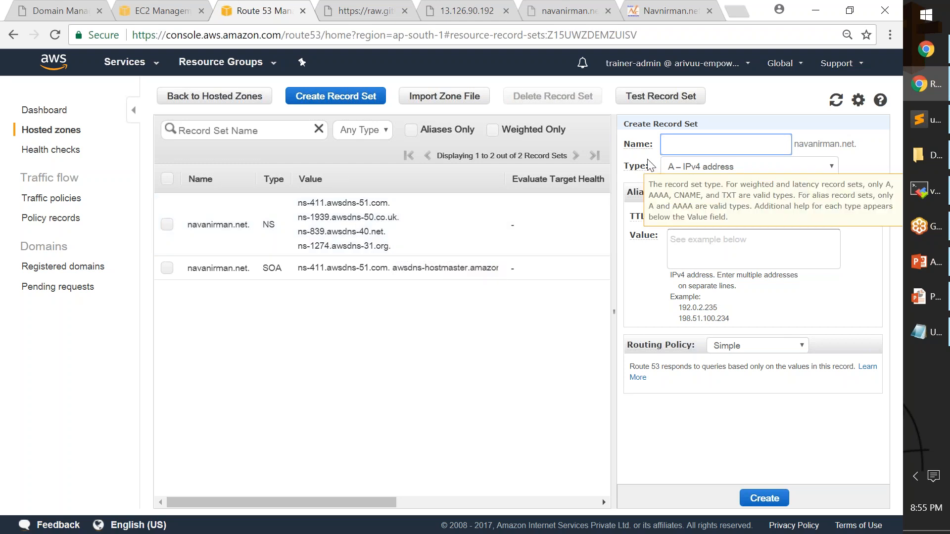
pyautogui.write('www')
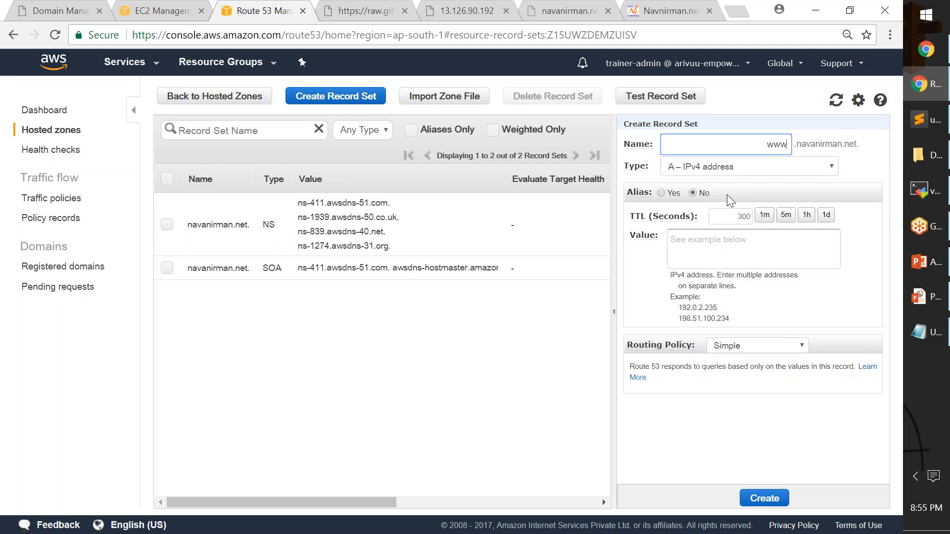
pyautogui.click(730, 171)
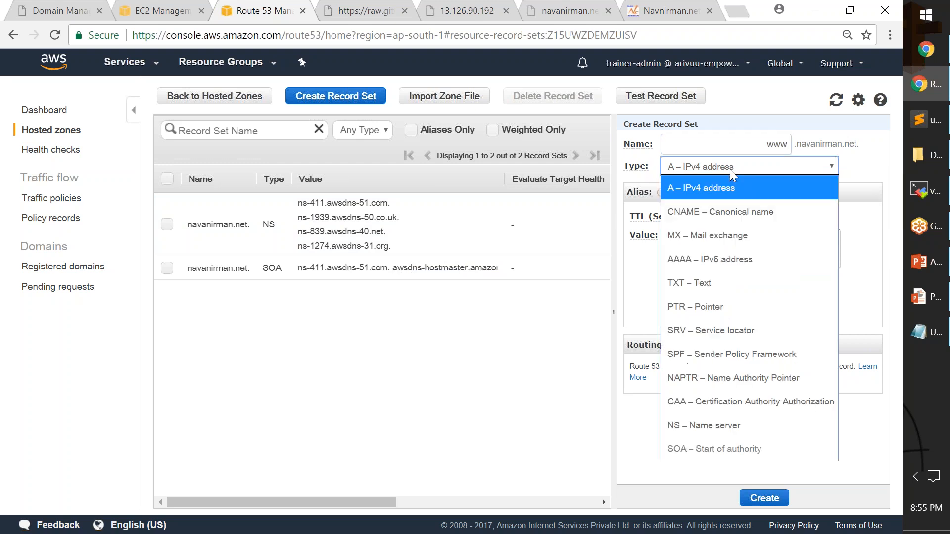
pyautogui.click(716, 210)
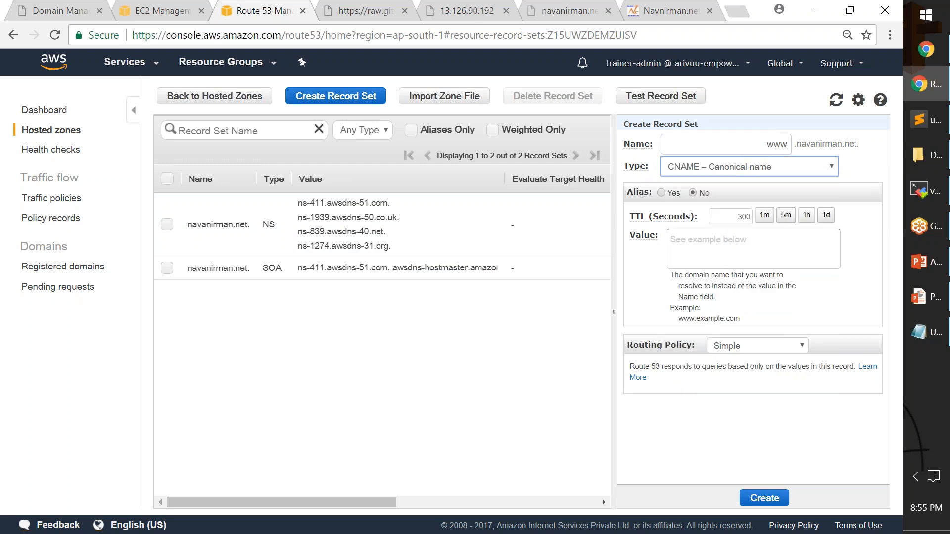
pyautogui.doubleClick(683, 319)
pyautogui.click(752, 258)
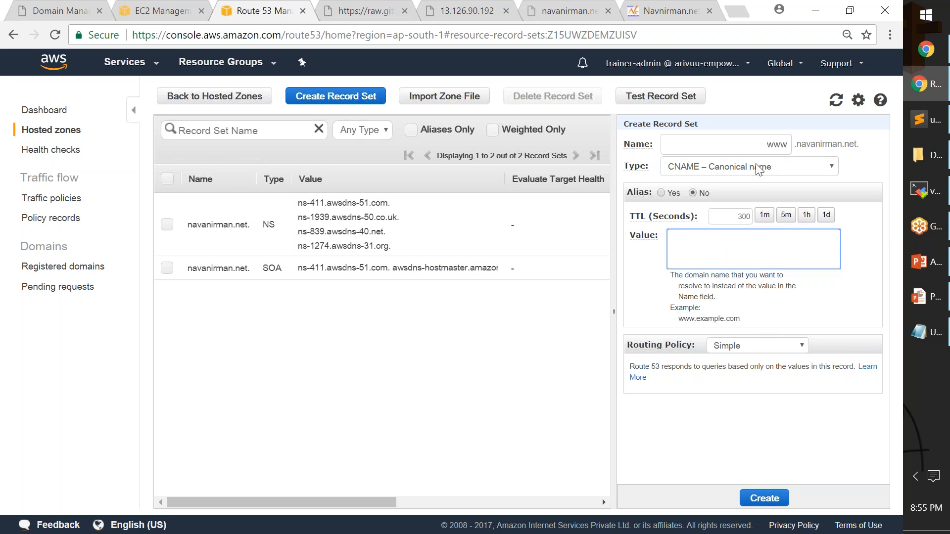
pyautogui.write('navanirman.net')
pyautogui.click(764, 499)
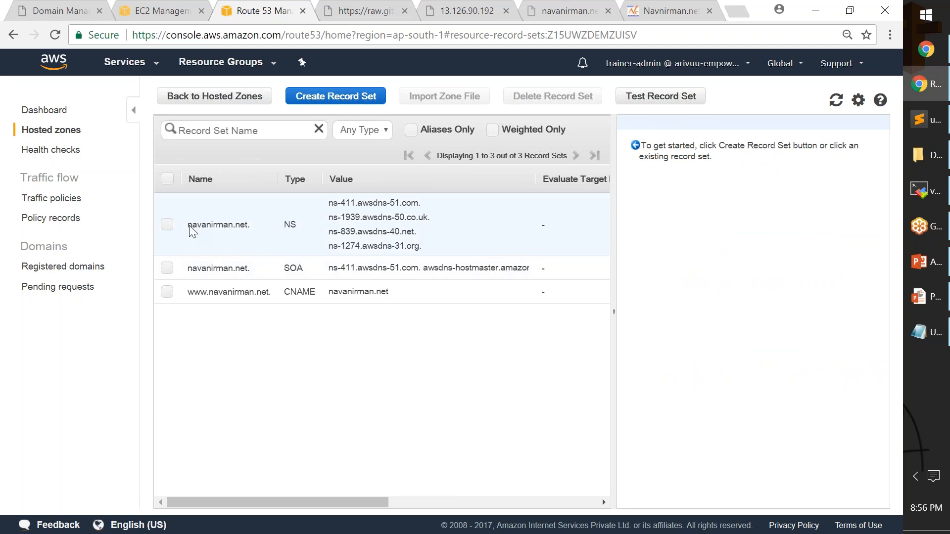
# - Start a new A – IPv4 address record set for the root domain, leaving its name blank
pyautogui.moveTo(188, 225); pyautogui.dragTo(249, 226)
pyautogui.click(248, 226)
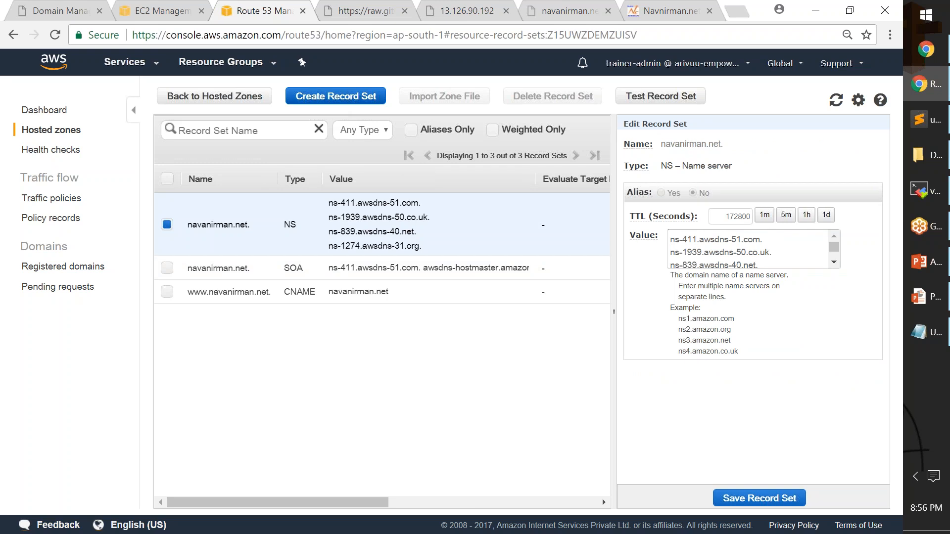
pyautogui.click(376, 99)
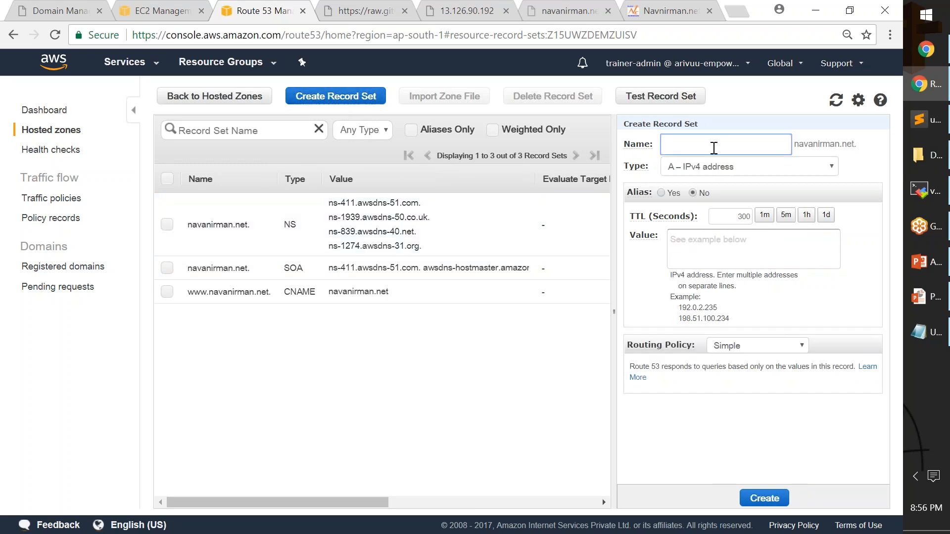
pyautogui.write('navan')
pyautogui.press('BackSpace')
pyautogui.press('BackSpace')
pyautogui.press('BackSpace')
pyautogui.press('BackSpace')
pyautogui.press('BackSpace')
pyautogui.click(705, 252)
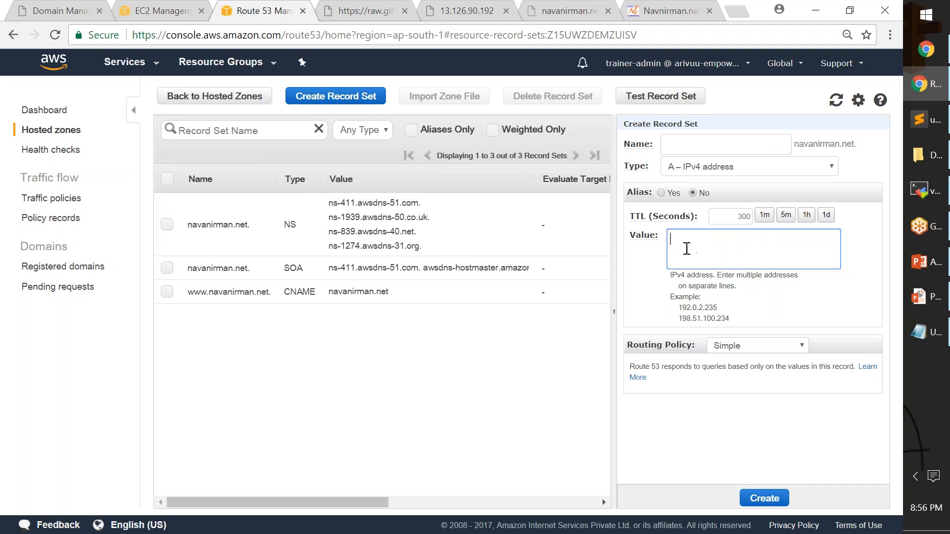
# - Copy the EC2 instance's IPv4 public IP, 13.126.90.192, and enter it as the new record set's value
pyautogui.click(150, 14)
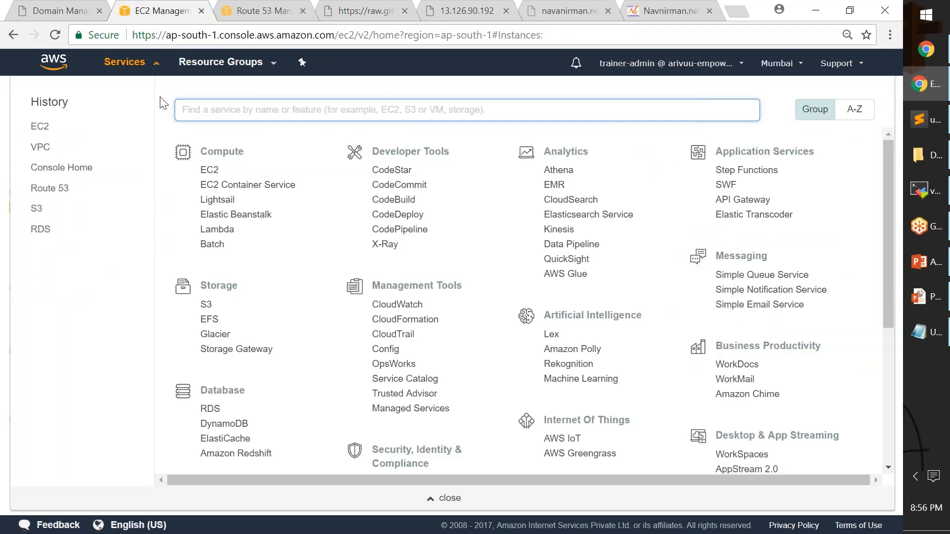
pyautogui.click(4, 324)
pyautogui.moveTo(661, 319); pyautogui.dragTo(718, 319)
pyautogui.hotkey('ctrl', 'c')
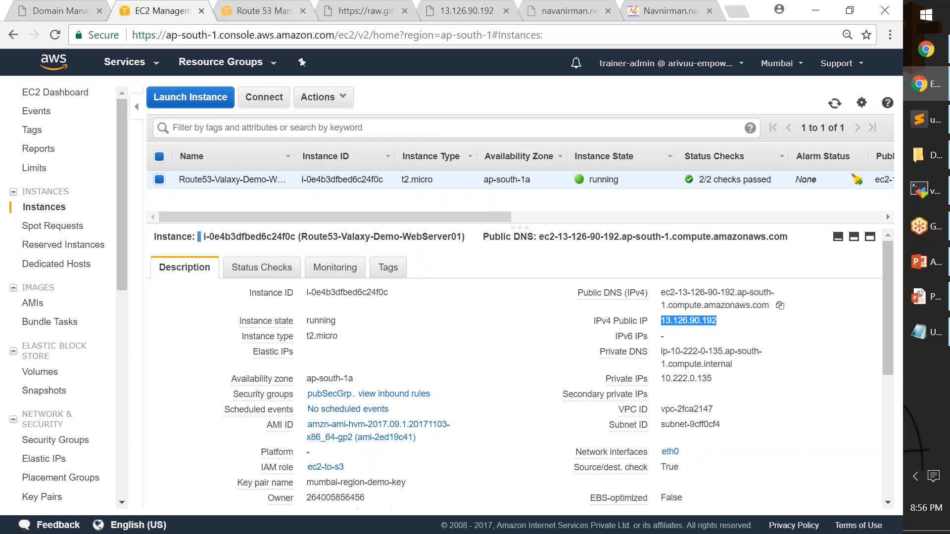
pyautogui.click(270, 10)
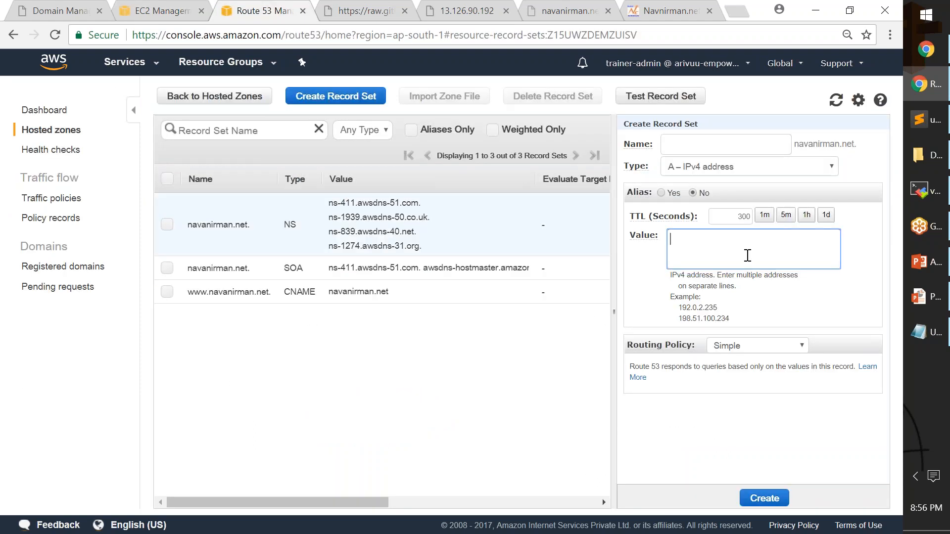
pyautogui.hotkey('ctrl', 'v')
# - Review the routing policy options, keep Simple, and create the A record set
pyautogui.click(766, 352)
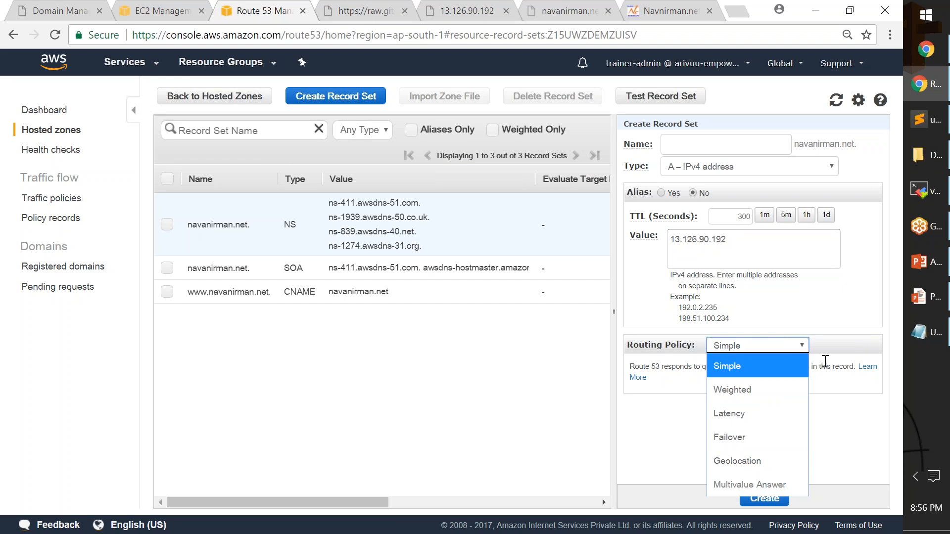
pyautogui.click(782, 348)
pyautogui.click(781, 346)
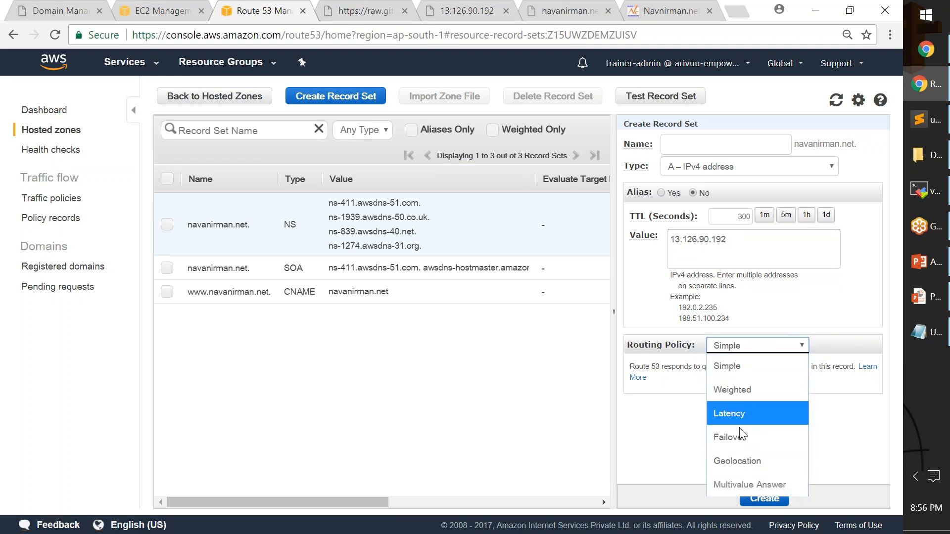
pyautogui.click(828, 388)
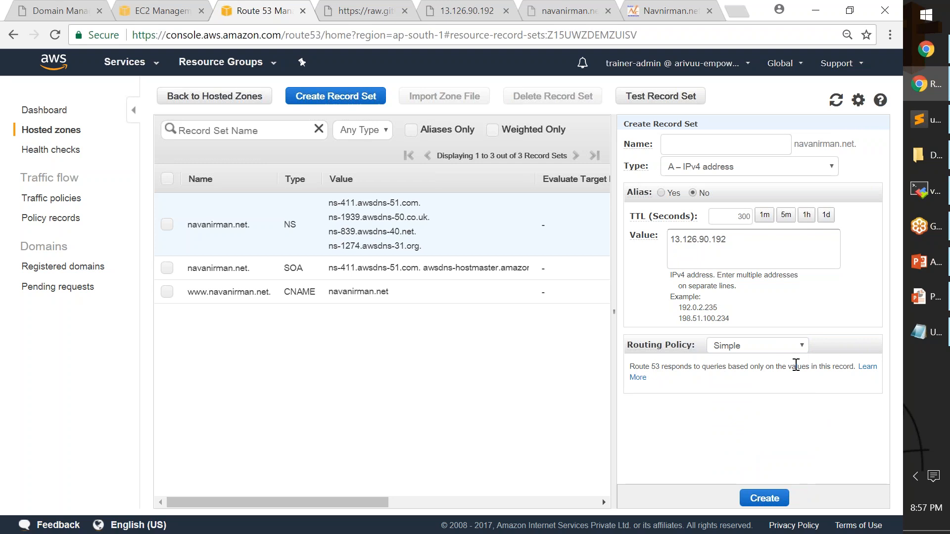
pyautogui.click(765, 498)
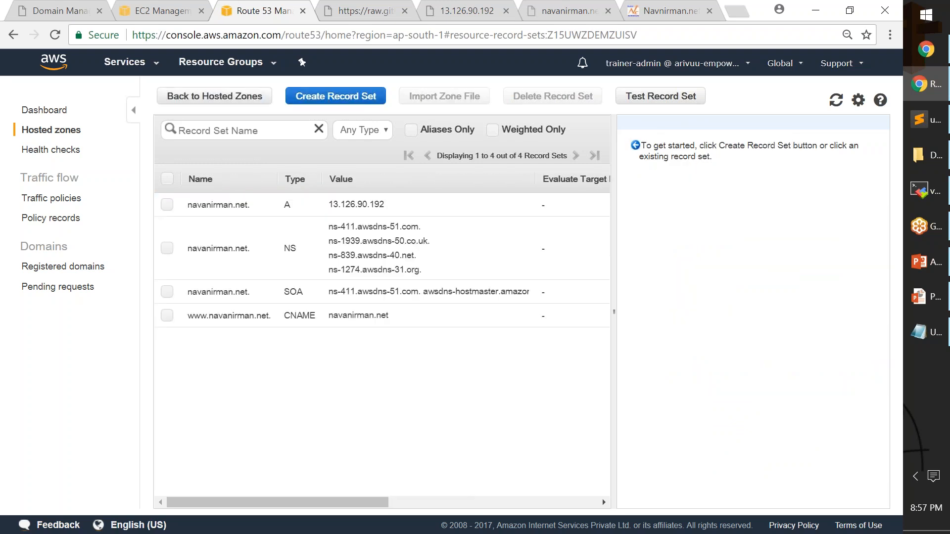
# - Examine the A record and the www CNAME record in the hosted zone and refresh the record list
pyautogui.doubleClick(286, 204)
pyautogui.click(286, 207)
pyautogui.click(245, 316)
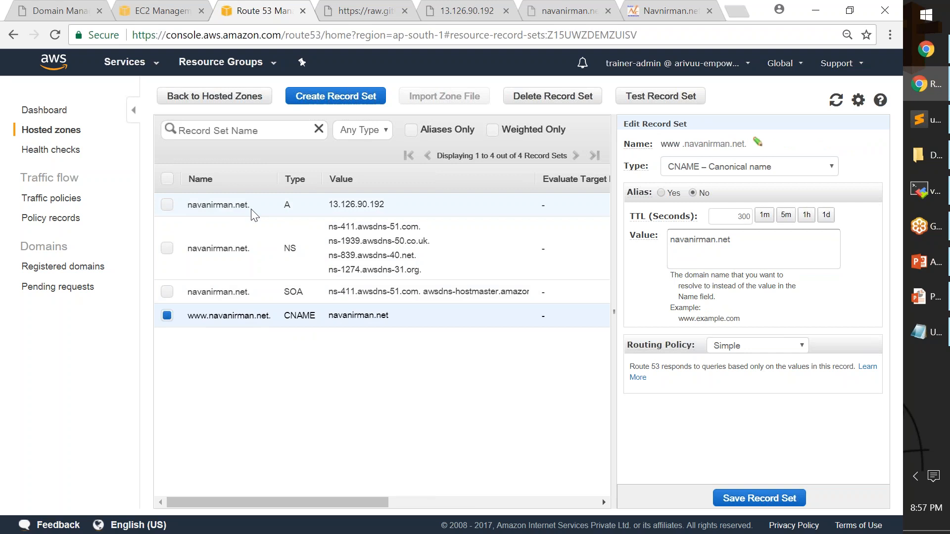
pyautogui.click(836, 100)
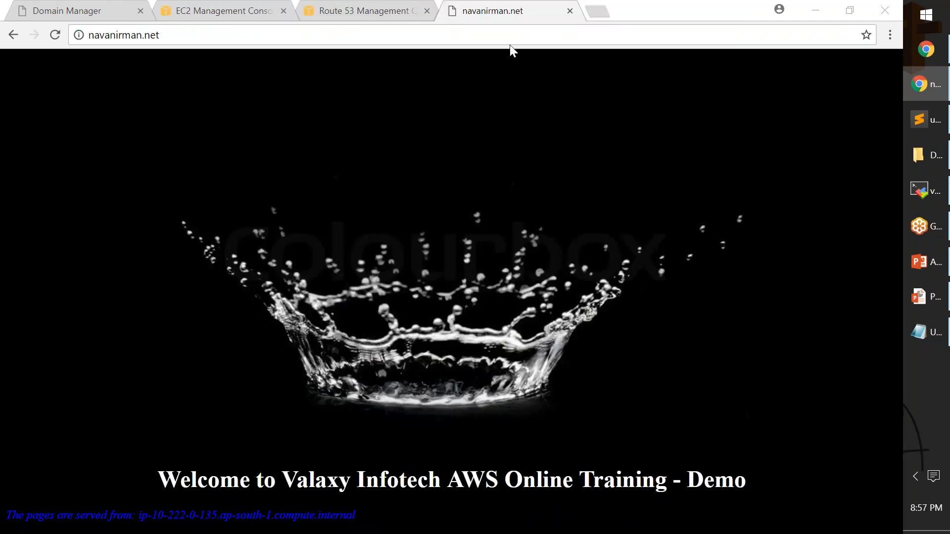
pyautogui.click(515, 35)
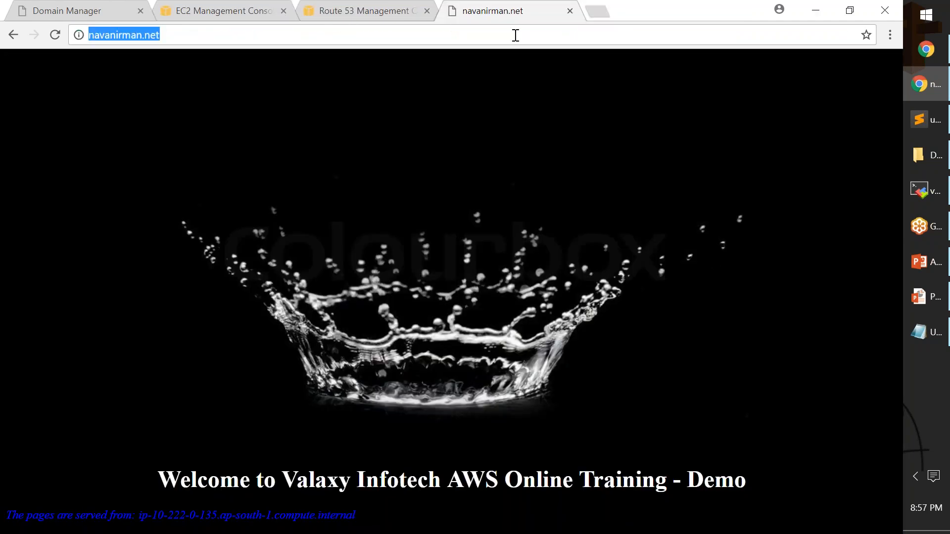
pyautogui.click(598, 10)
pyautogui.write('www')
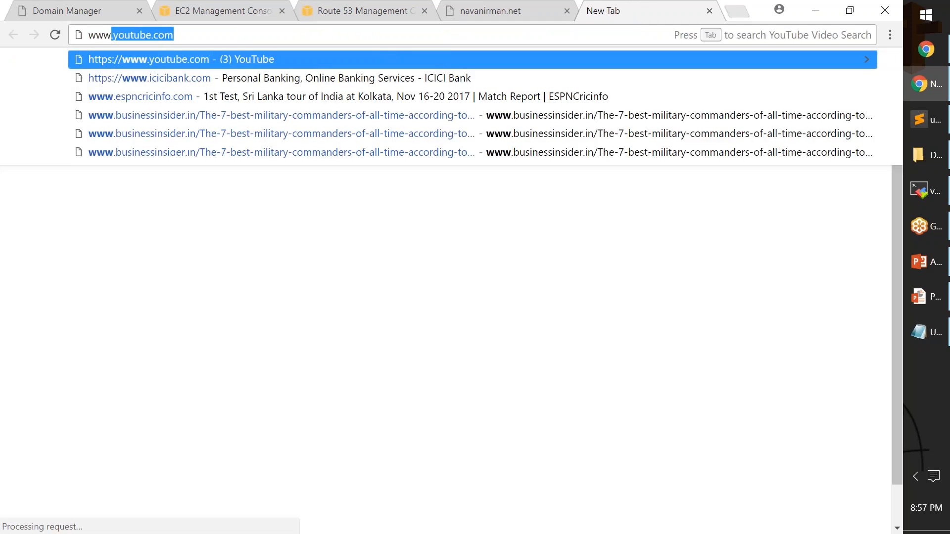
pyautogui.write('.navanirman.net')
pyautogui.press('Return')
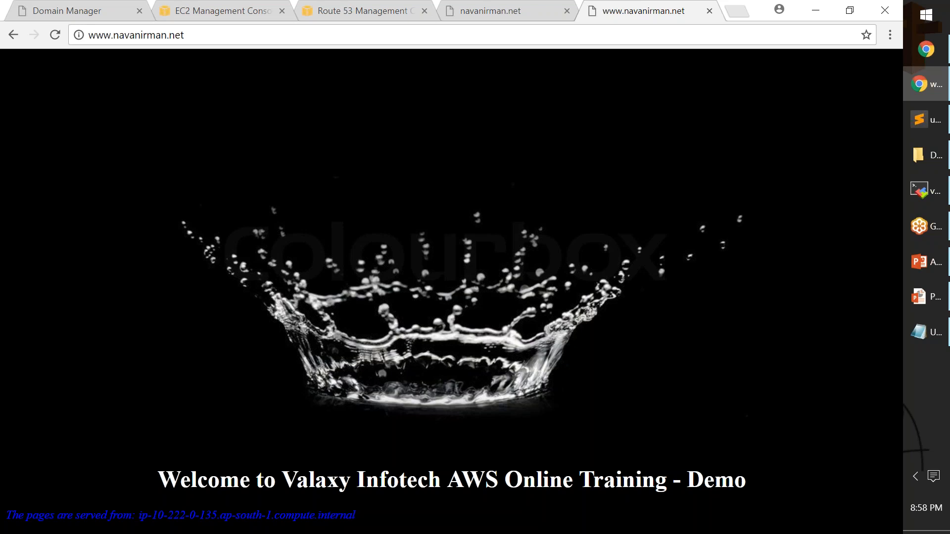
# - Start a new record set in the navanirman.net hosted zone in Route 53 and set Alias to Yes
pyautogui.click(341, 10)
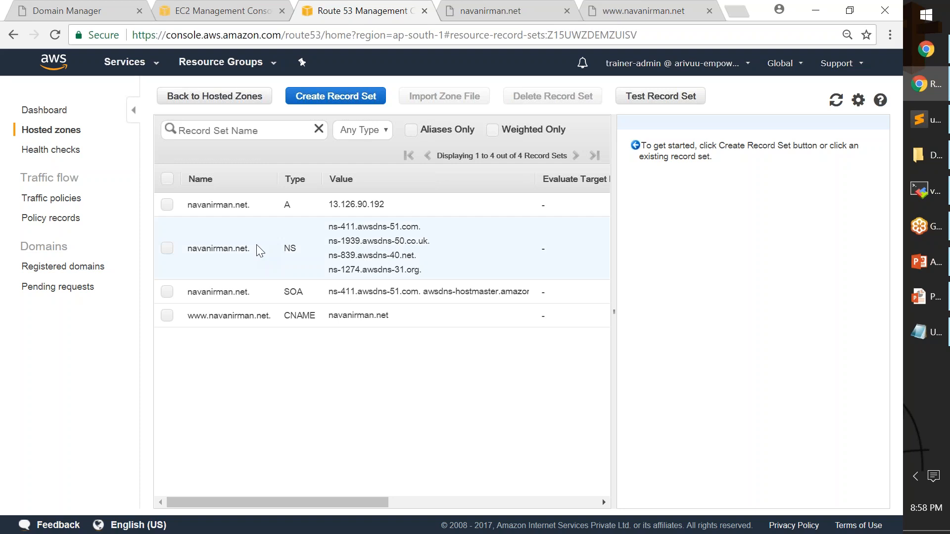
pyautogui.click(335, 96)
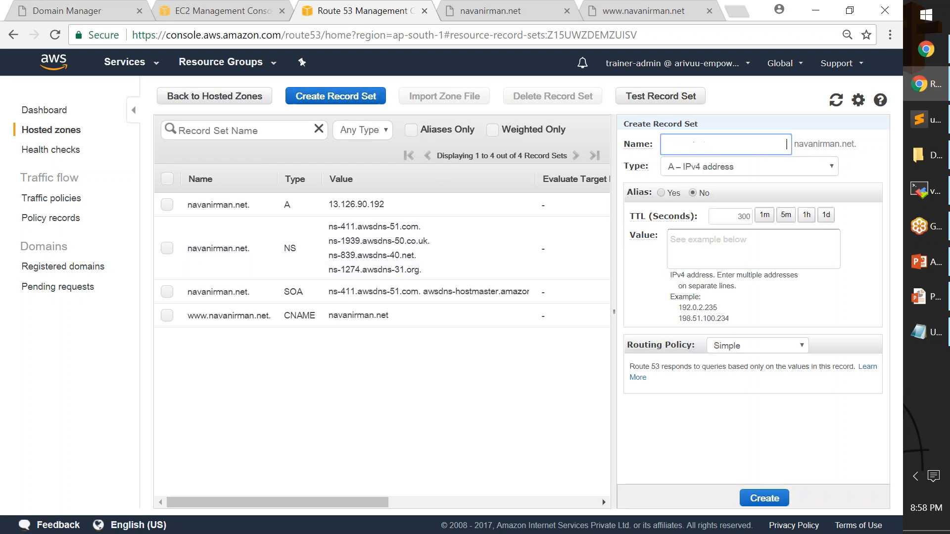
pyautogui.click(662, 193)
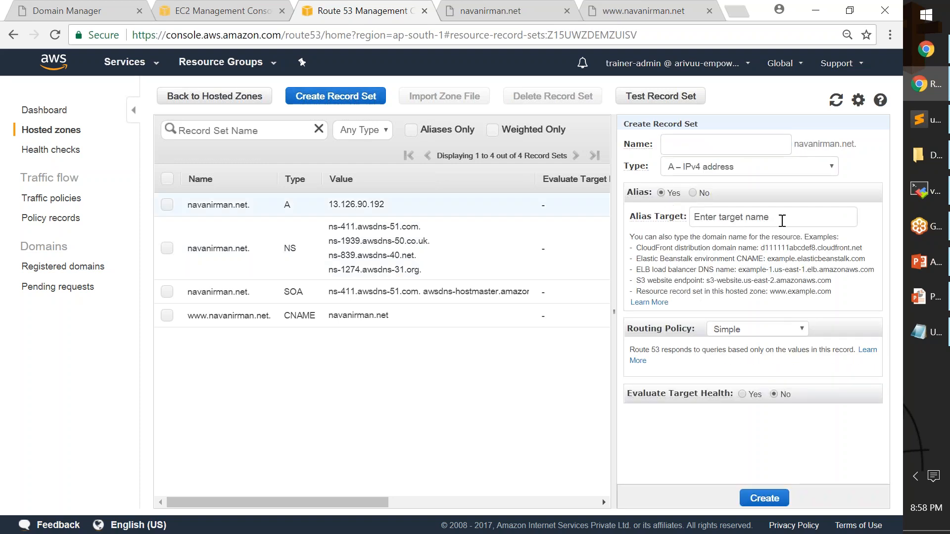
# - Examine the example alias target formats, including the CloudFront, Elastic Beanstalk and S3 website endpoint entries
pyautogui.click(753, 218)
pyautogui.click(682, 234)
pyautogui.moveTo(635, 236); pyautogui.dragTo(841, 295)
pyautogui.moveTo(640, 248); pyautogui.dragTo(714, 258)
pyautogui.moveTo(637, 280); pyautogui.dragTo(711, 280)
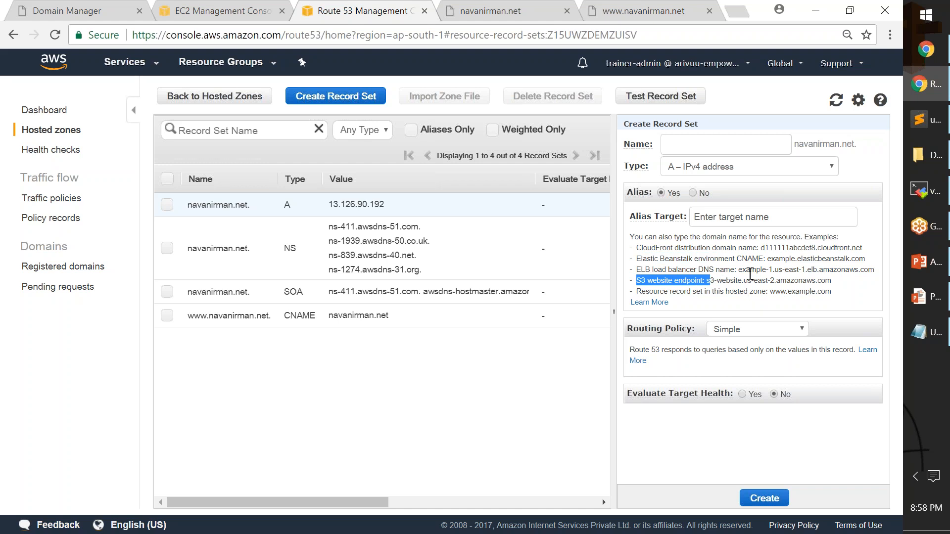
# - Review the selectable alias targets by category, including S3 website endpoints, ELB load balancers and CloudFront distributions, and close the list
pyautogui.click(707, 267)
pyautogui.click(738, 220)
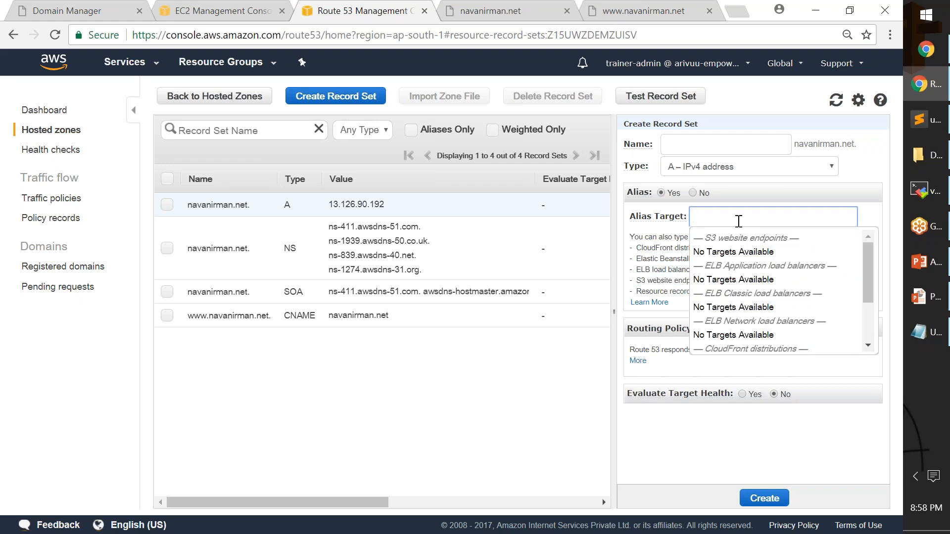
pyautogui.moveTo(869, 256)
pyautogui.mouseDown()
pyautogui.moveTo(874, 325)
pyautogui.moveTo(872, 253)
pyautogui.mouseUp()
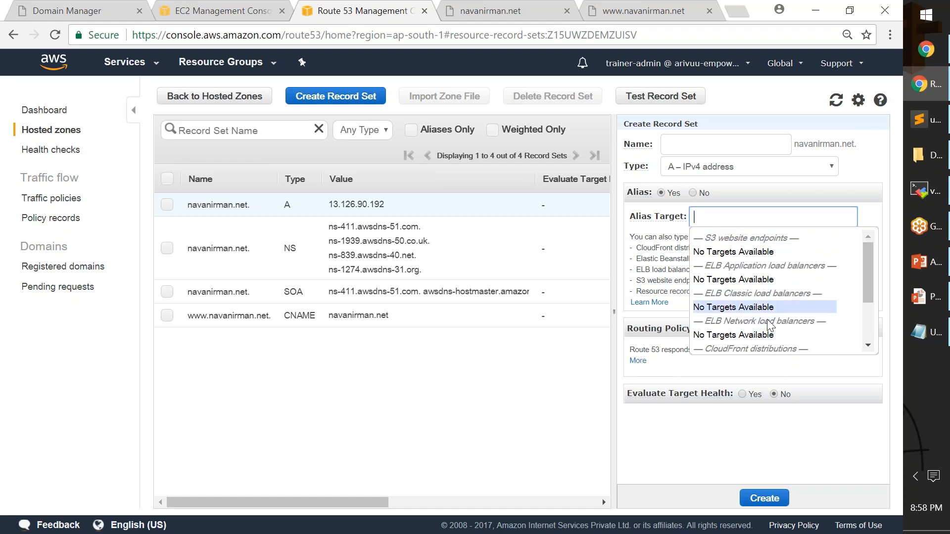
pyautogui.scroll(-2, 794, 288)
pyautogui.scroll(2, 788, 317)
pyautogui.scroll(-2, 787, 317)
pyautogui.scroll(2, 788, 315)
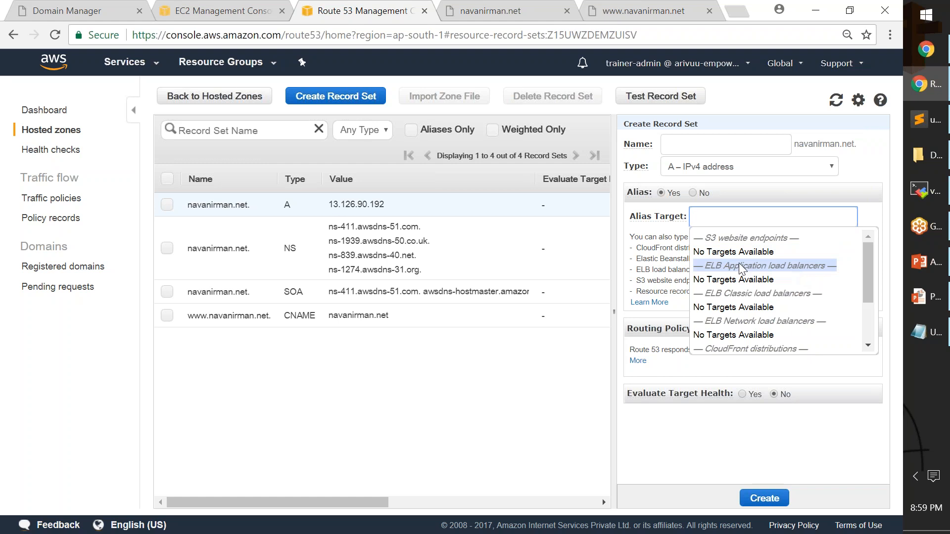
pyautogui.click(663, 269)
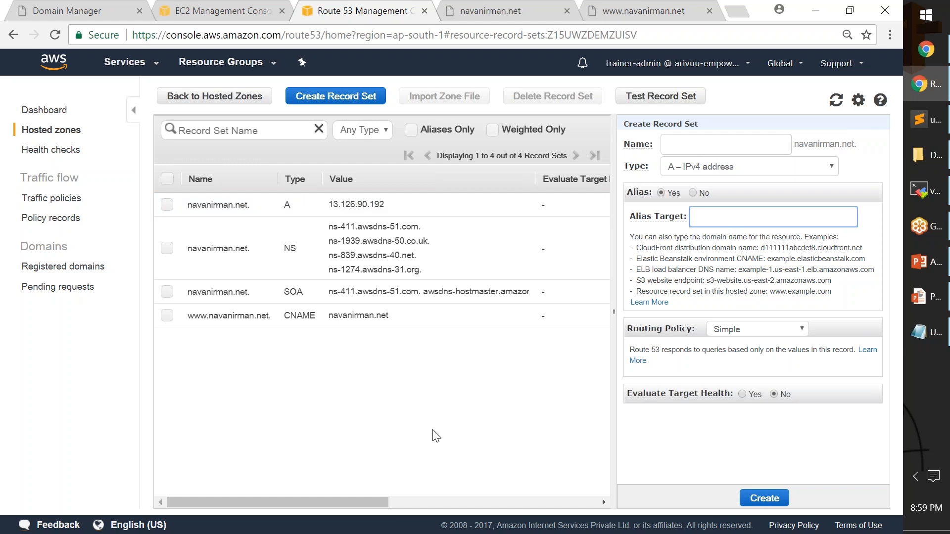
pyautogui.click(434, 516)
pyautogui.click(730, 216)
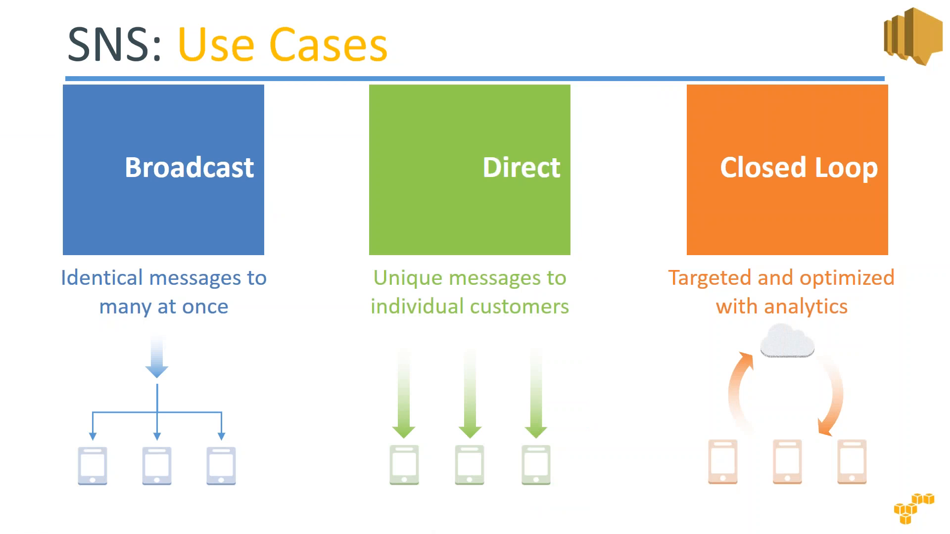
pyautogui.click(714, 230)
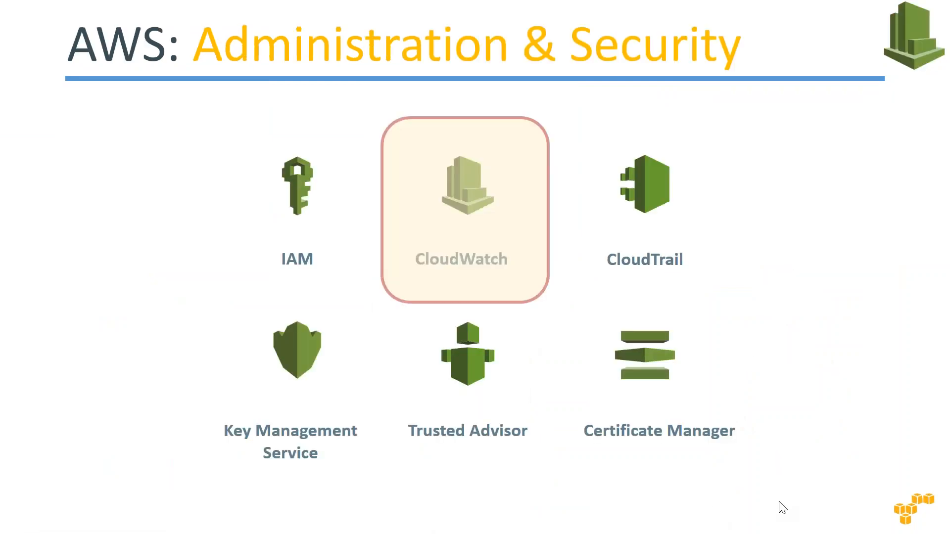